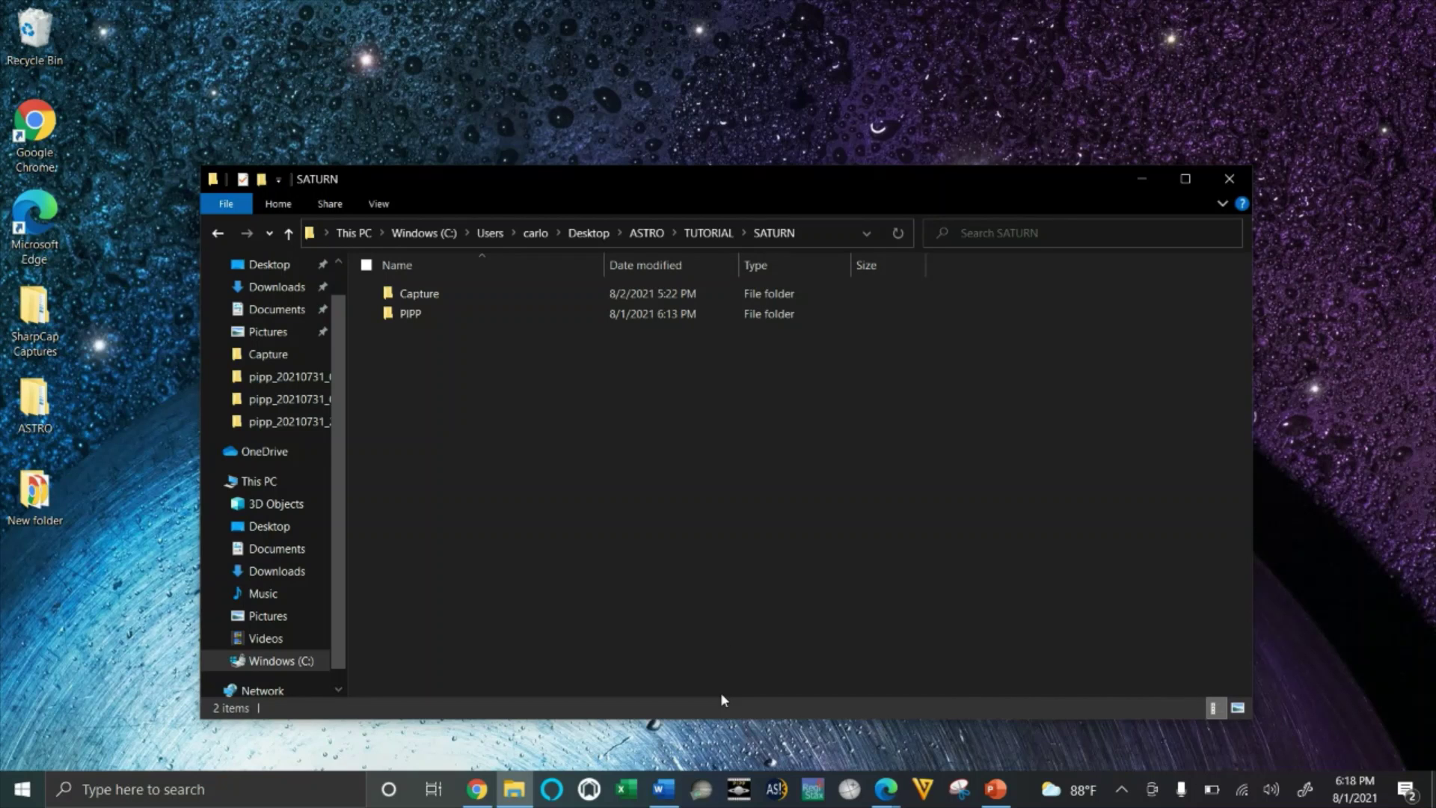
Add the BEST Saturn 8.1.21 video to PIPP as a source file with debayering enabled
{"action": "left_click", "coordinate": [739, 791]}
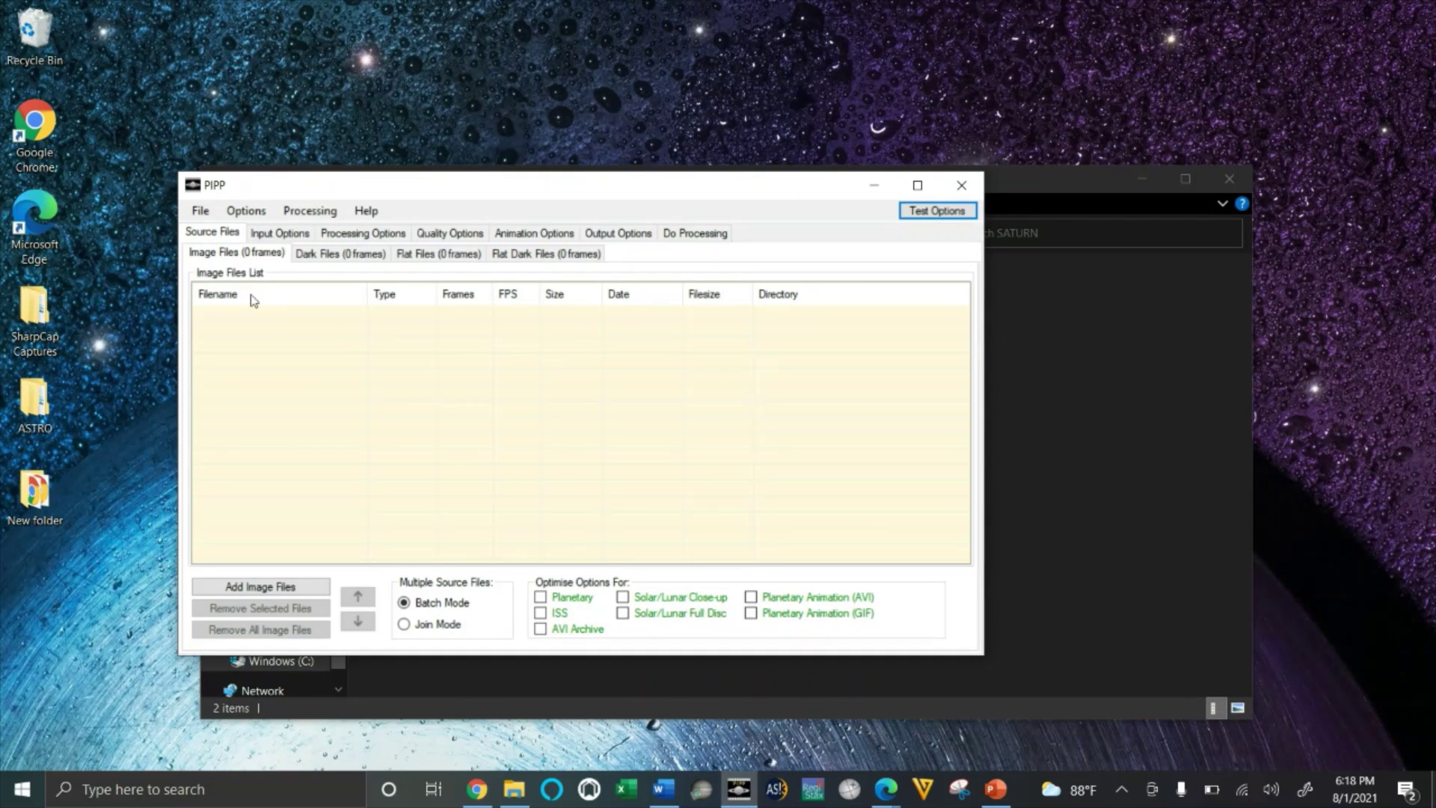
{"action": "left_click", "coordinate": [207, 216]}
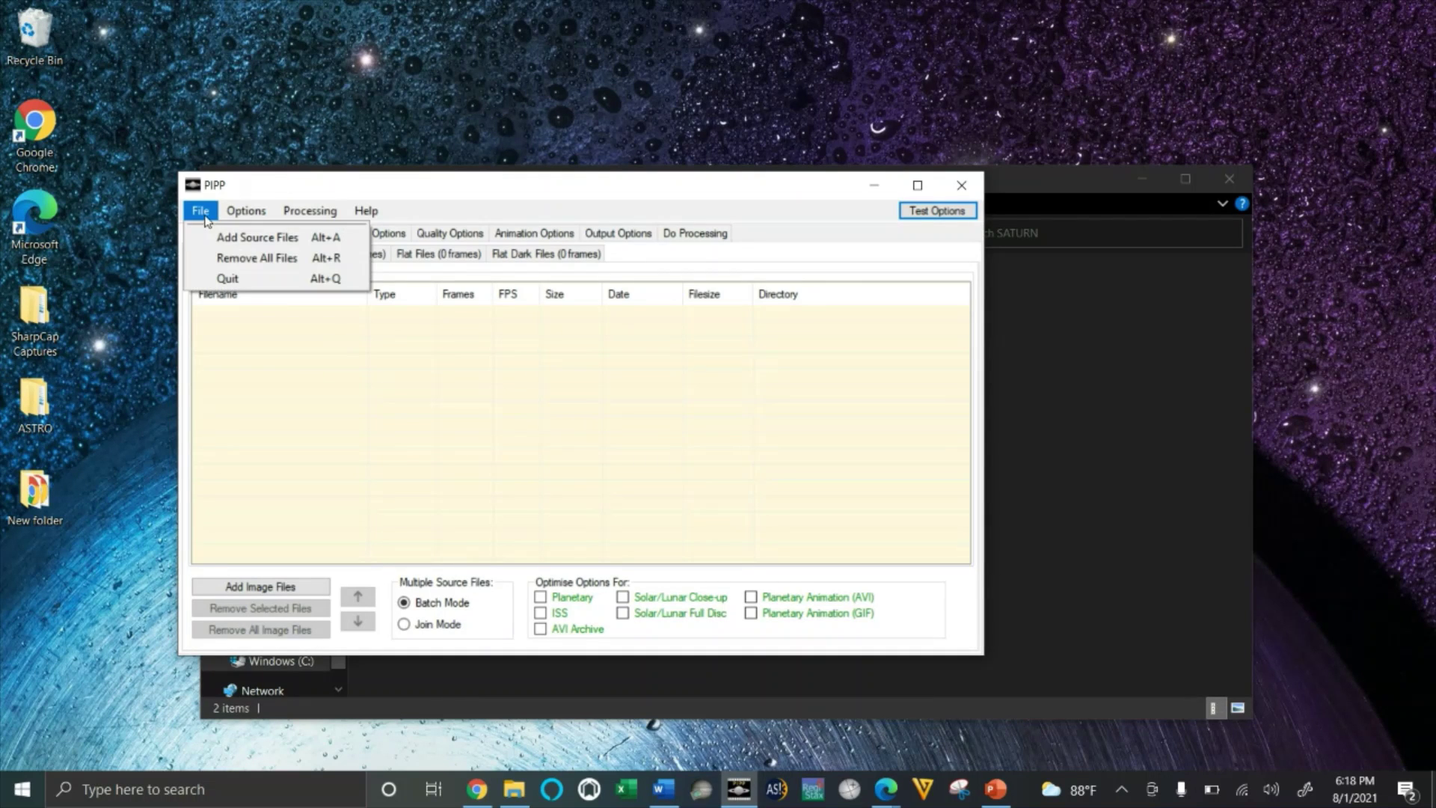
{"action": "left_click", "coordinate": [258, 236]}
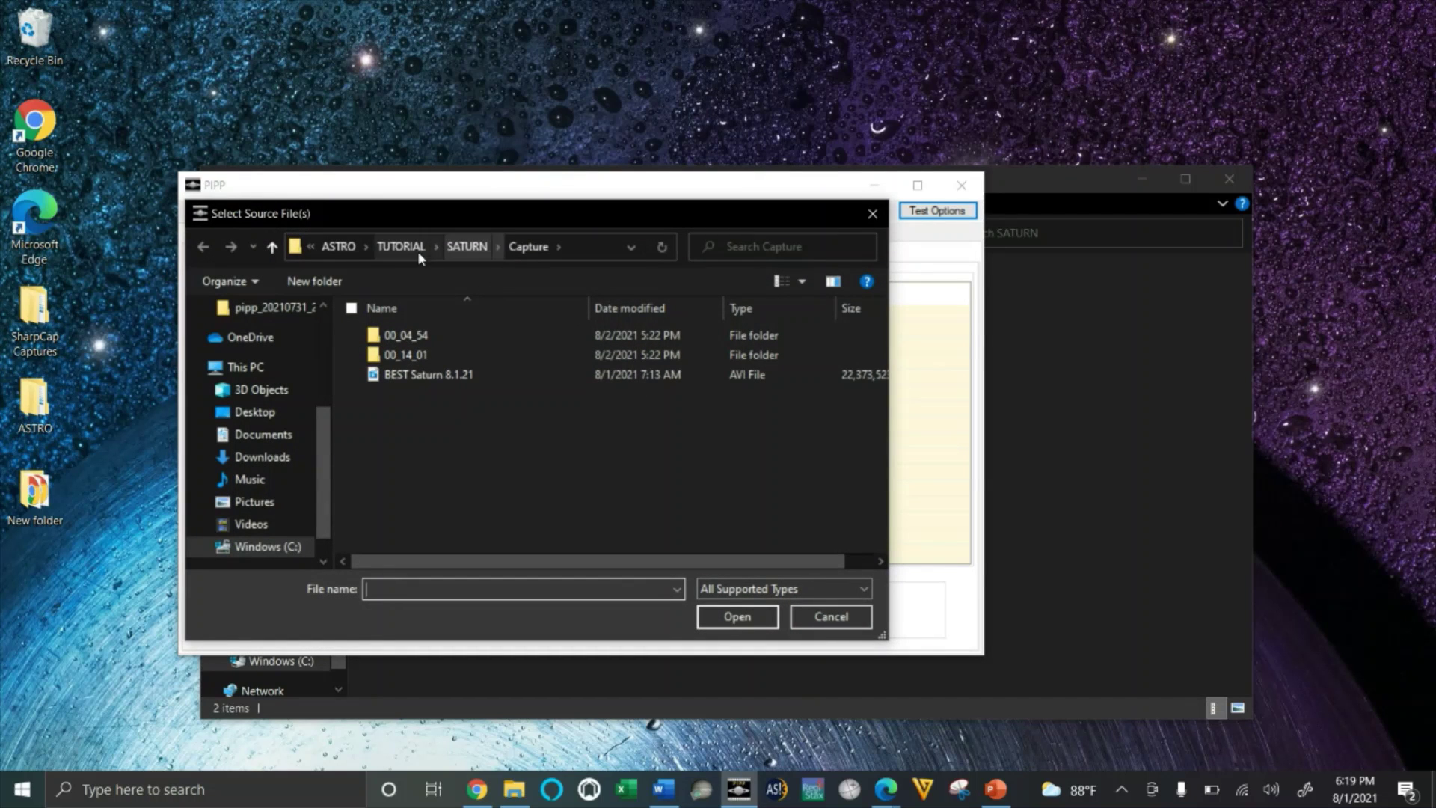
{"action": "left_click", "coordinate": [443, 375]}
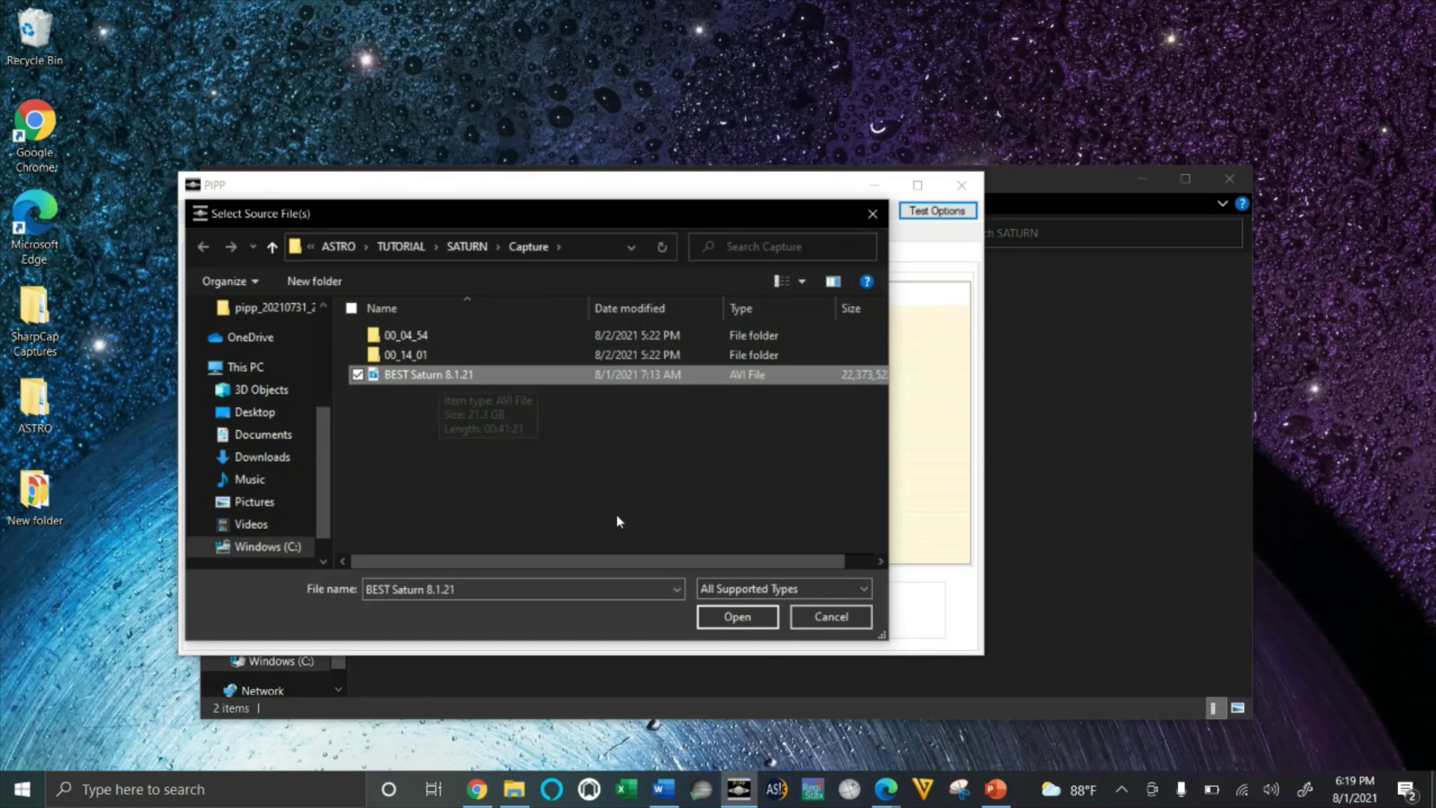
{"action": "left_click", "coordinate": [729, 619]}
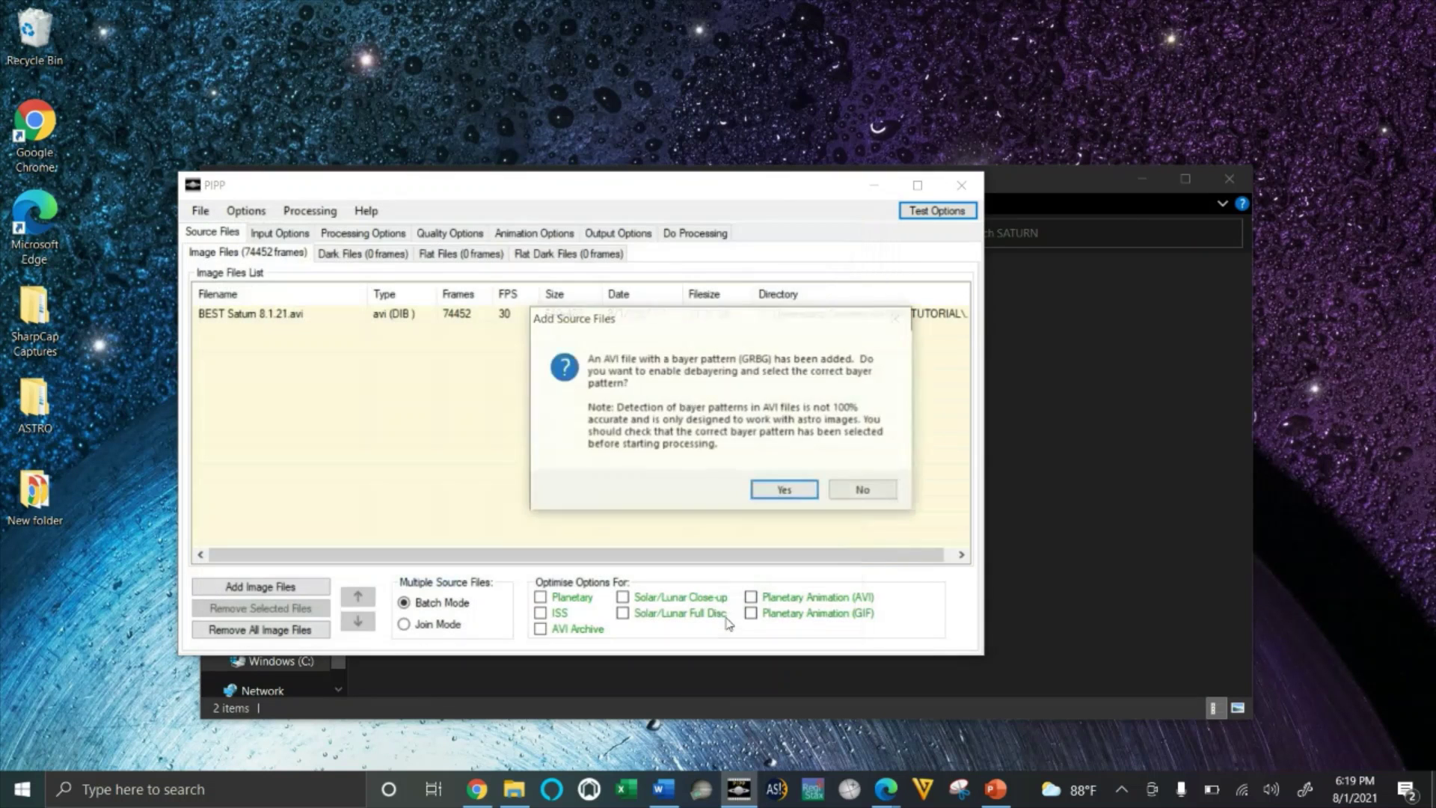
{"action": "left_click", "coordinate": [787, 491]}
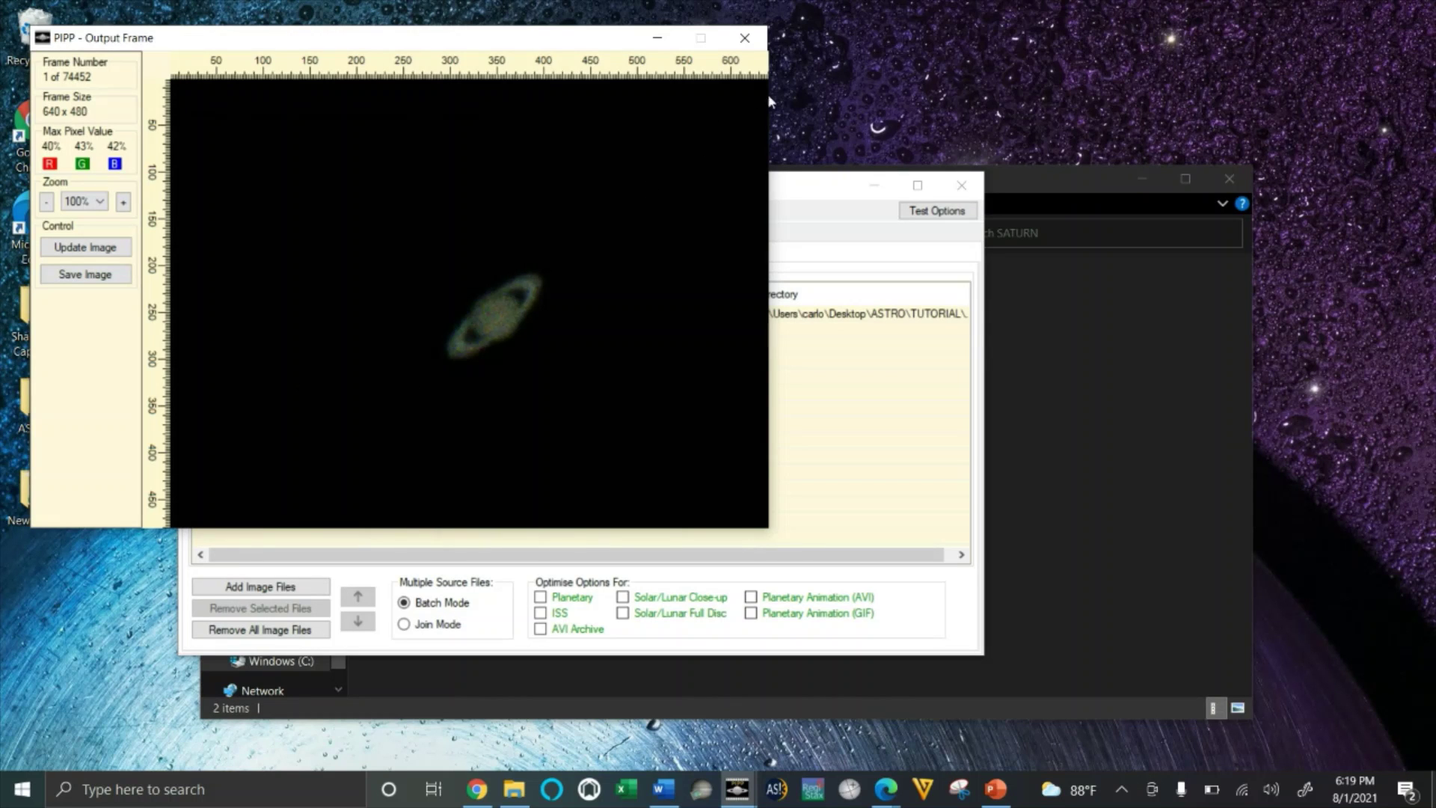
Close the Output Frame preview window
{"action": "left_click", "coordinate": [744, 38]}
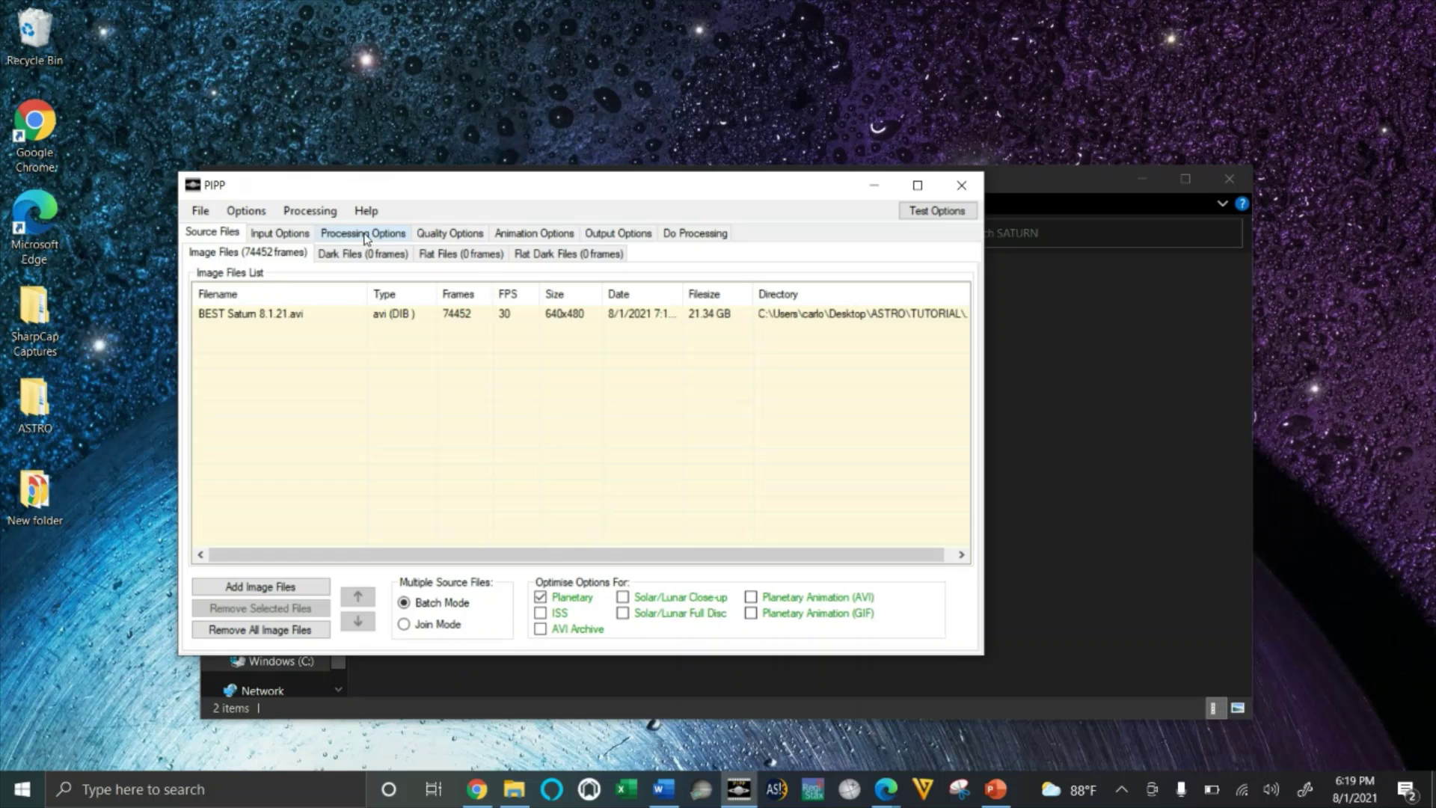
Review Input Options, then check Processing Options showing centring and 448×448 cropping
{"action": "left_click", "coordinate": [305, 235]}
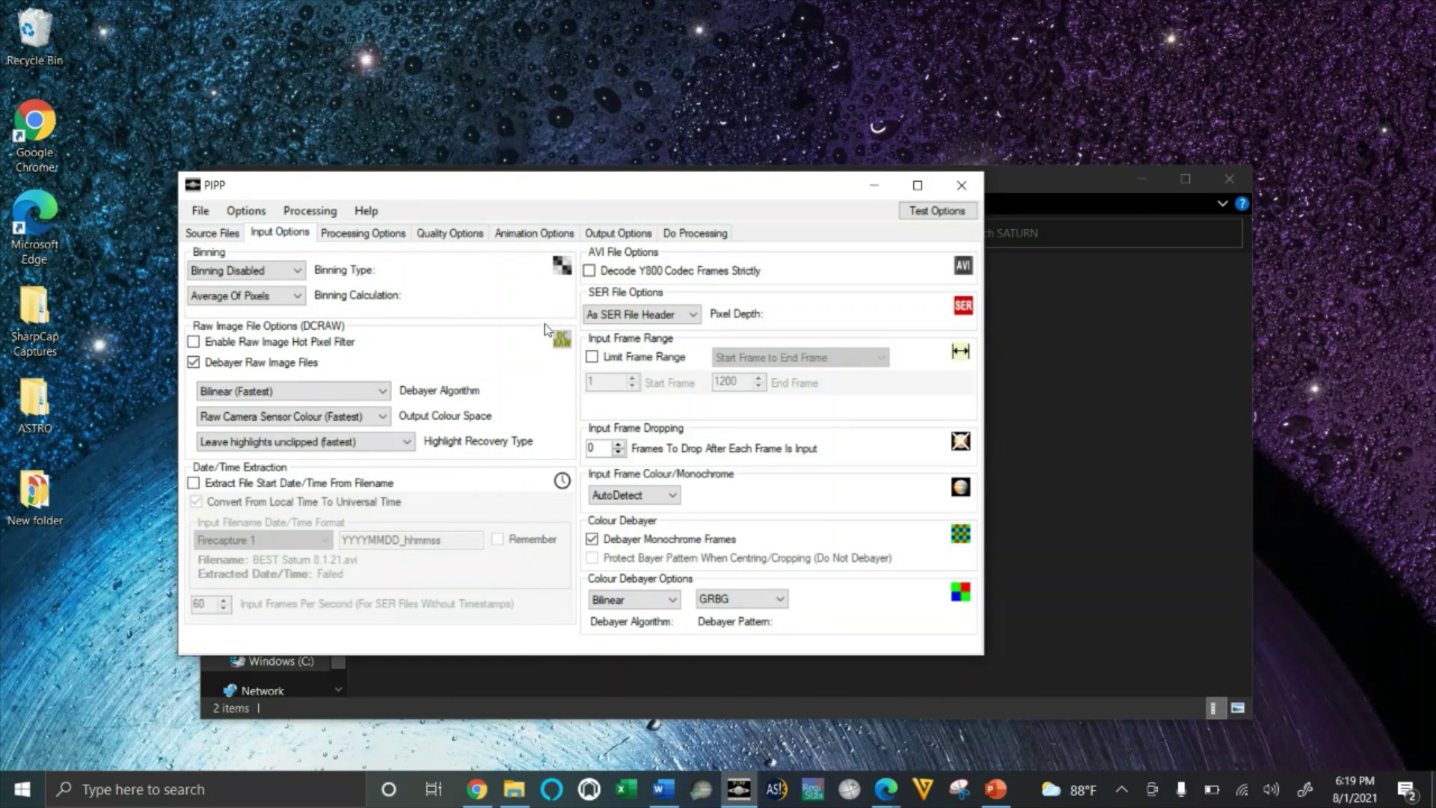
{"action": "left_click", "coordinate": [385, 238]}
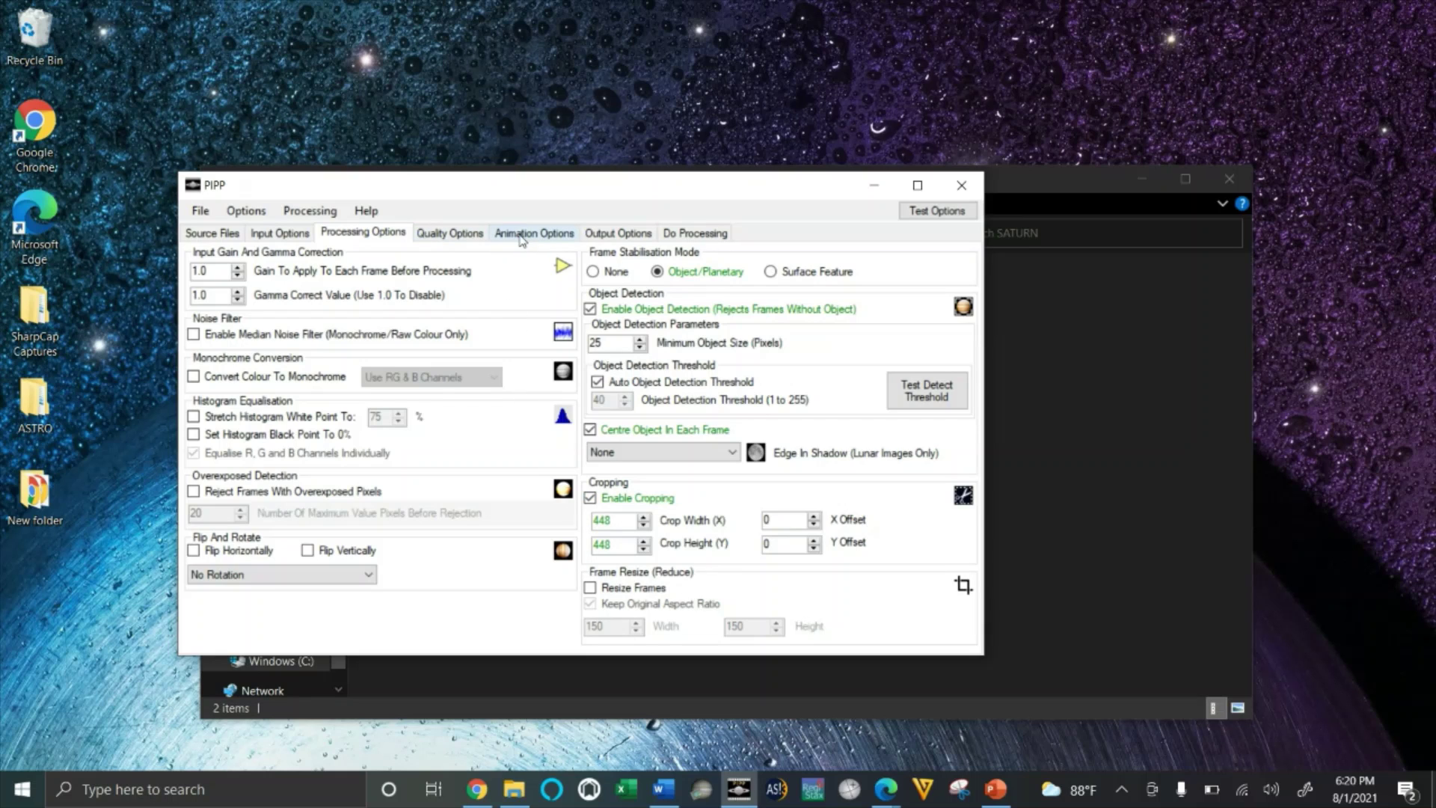
Set PIPP's output directory to the TUTORIAL\SATURN\PIPP folder
{"action": "left_click", "coordinate": [593, 237]}
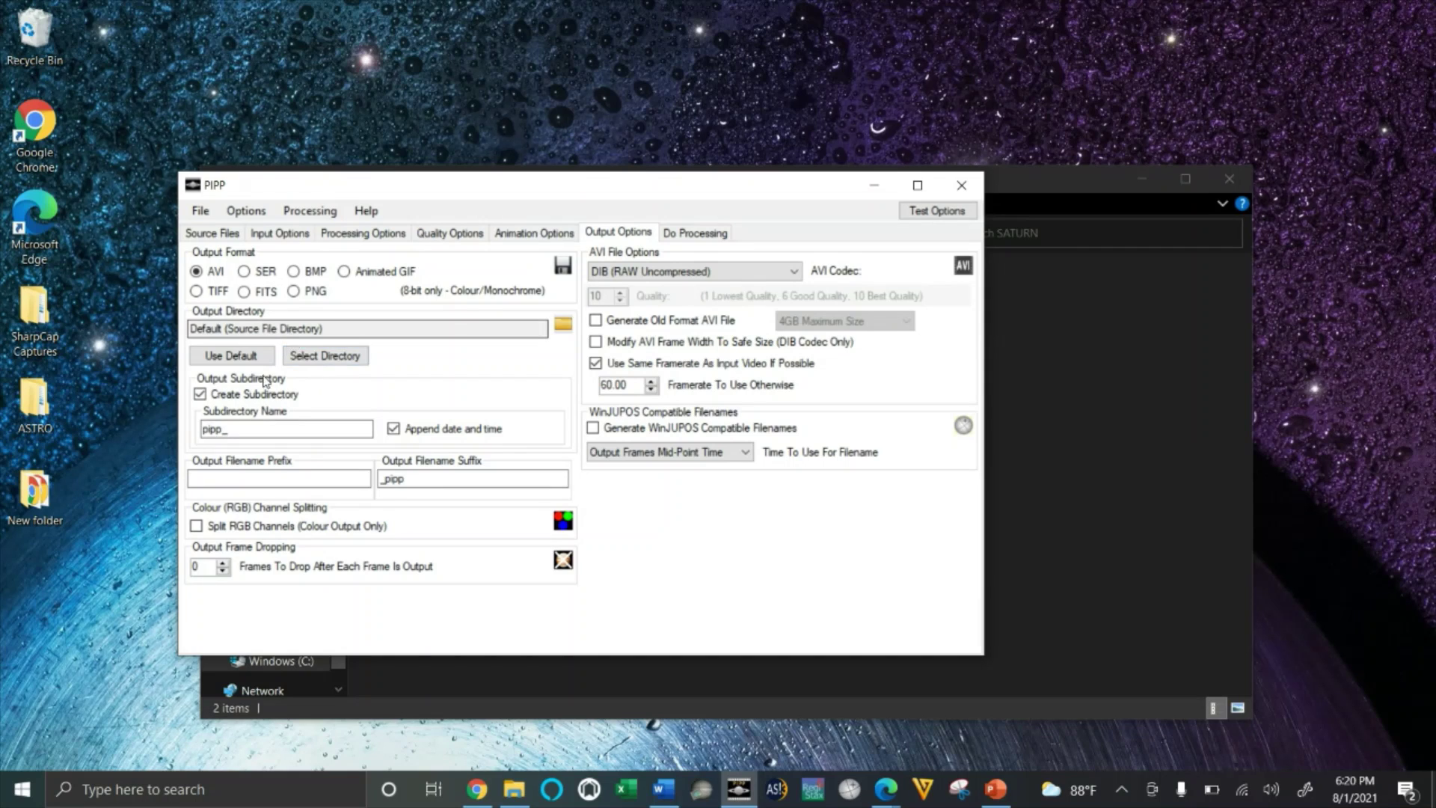
{"action": "left_click", "coordinate": [324, 355]}
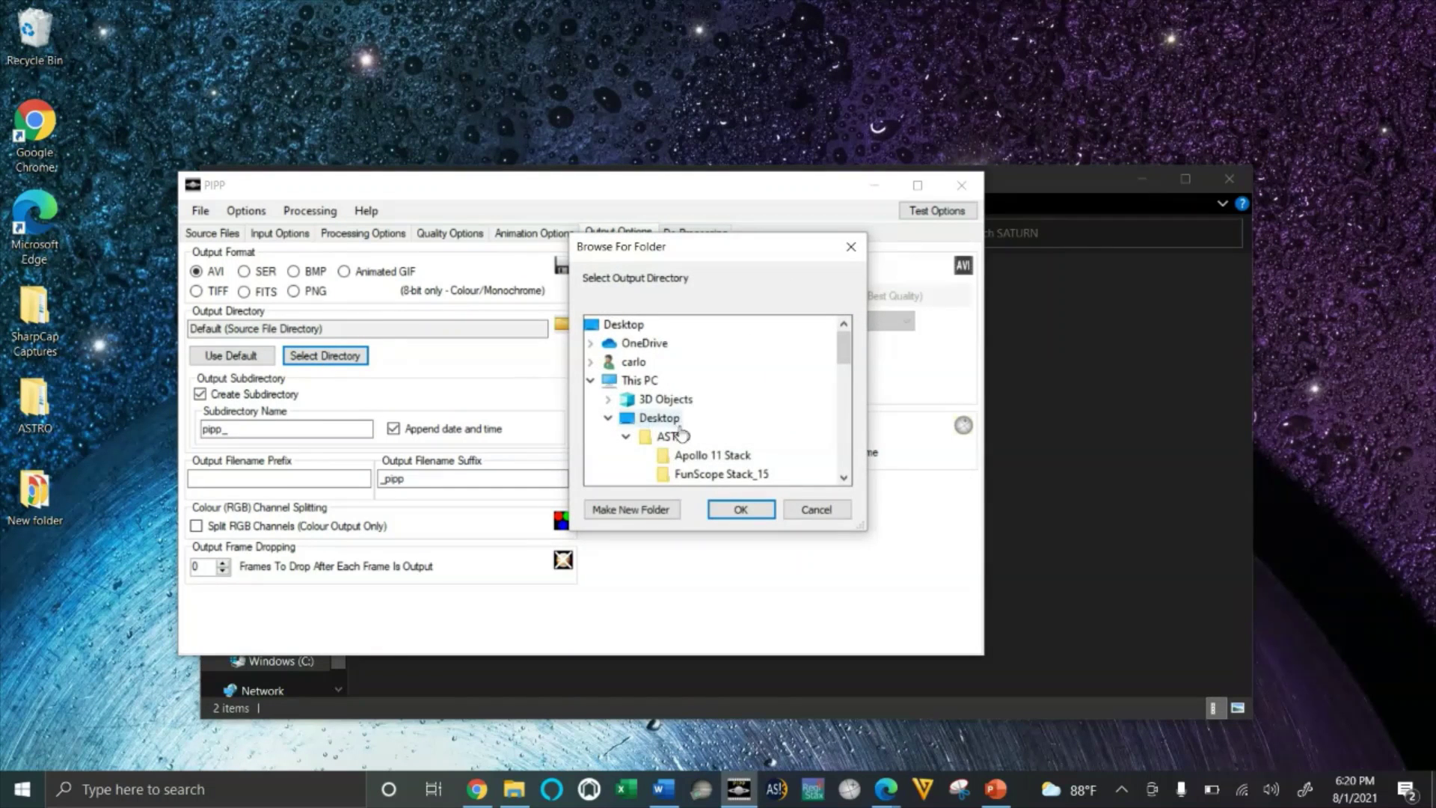
{"action": "scroll", "coordinate": [680, 434], "scroll_direction": "down", "scroll_amount": 2}
{"action": "scroll", "coordinate": [686, 440], "scroll_direction": "down", "scroll_amount": 1}
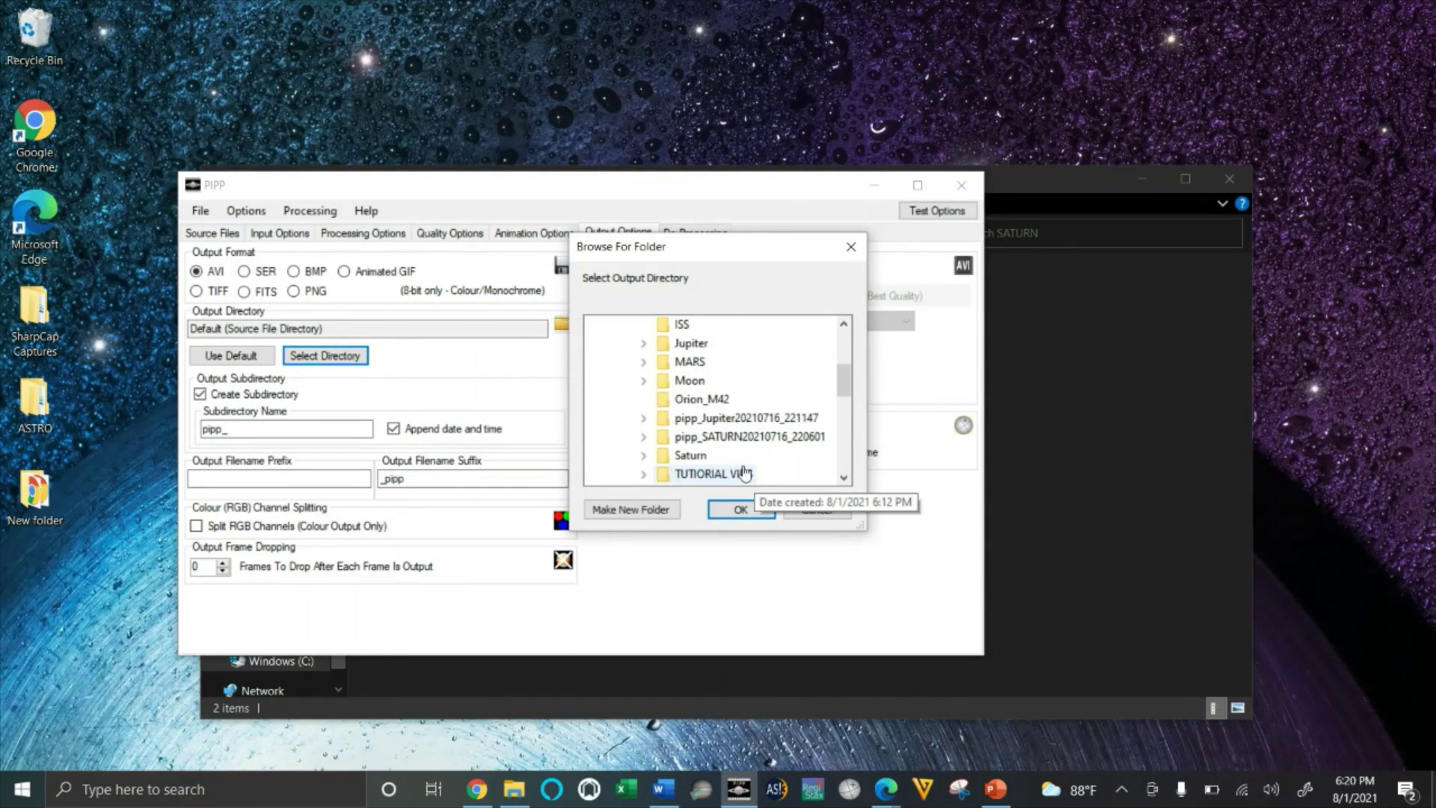
{"action": "scroll", "coordinate": [744, 475], "scroll_direction": "down", "scroll_amount": 1}
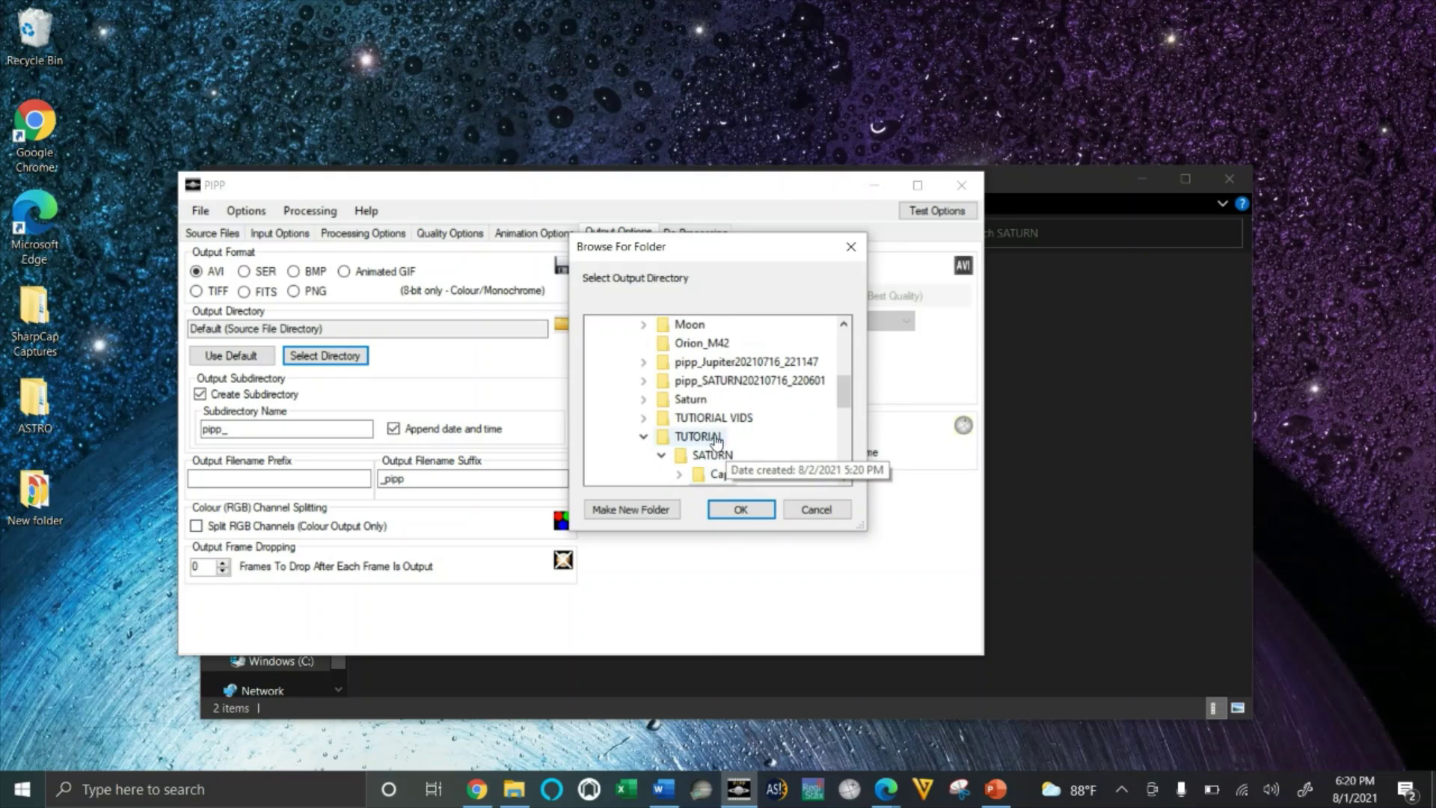
{"action": "left_click", "coordinate": [712, 436]}
{"action": "scroll", "coordinate": [742, 478], "scroll_direction": "down", "scroll_amount": 1}
{"action": "left_click", "coordinate": [720, 437]}
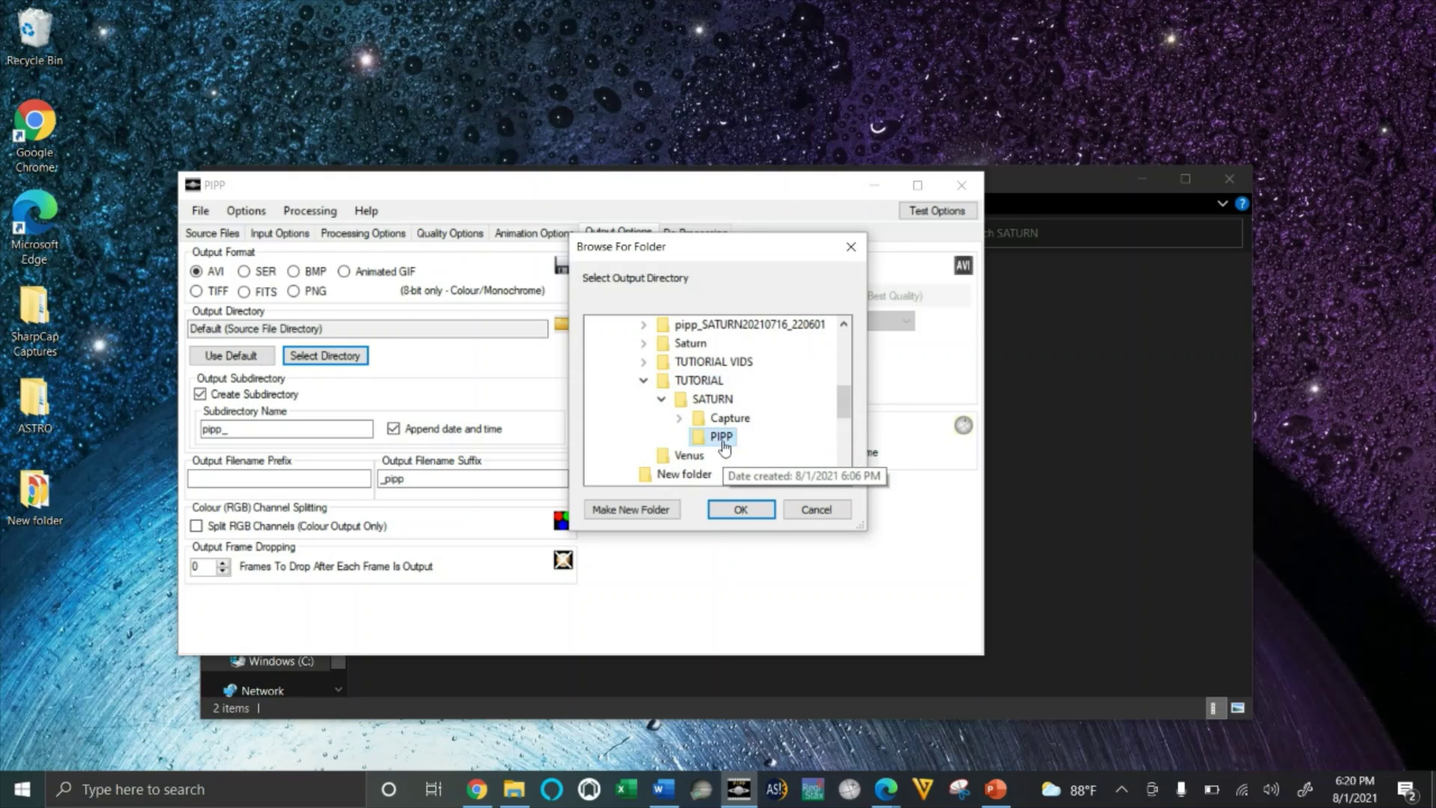
{"action": "left_click", "coordinate": [740, 509]}
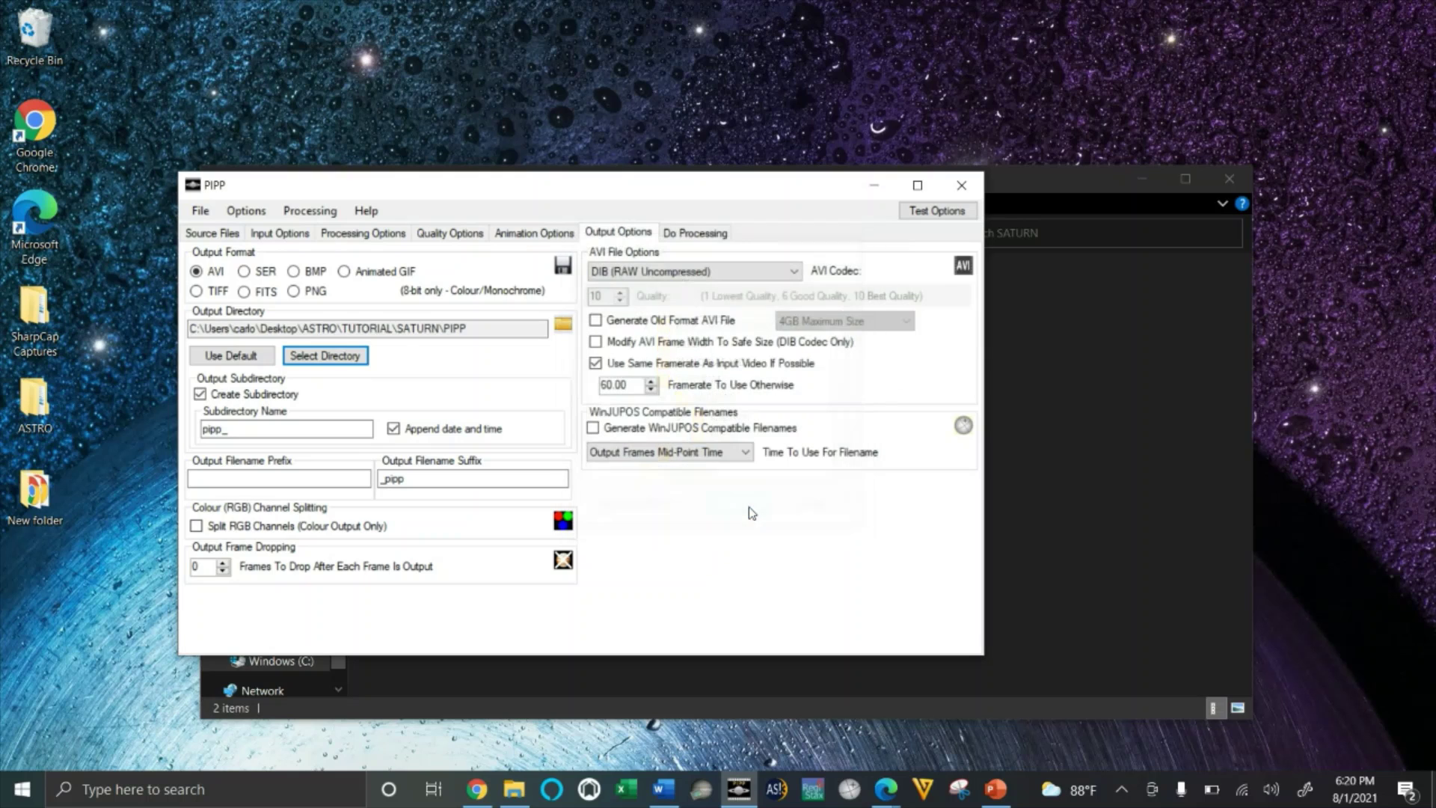
Run processing on the Saturn video from the Do Processing tab
{"action": "left_click", "coordinate": [709, 234]}
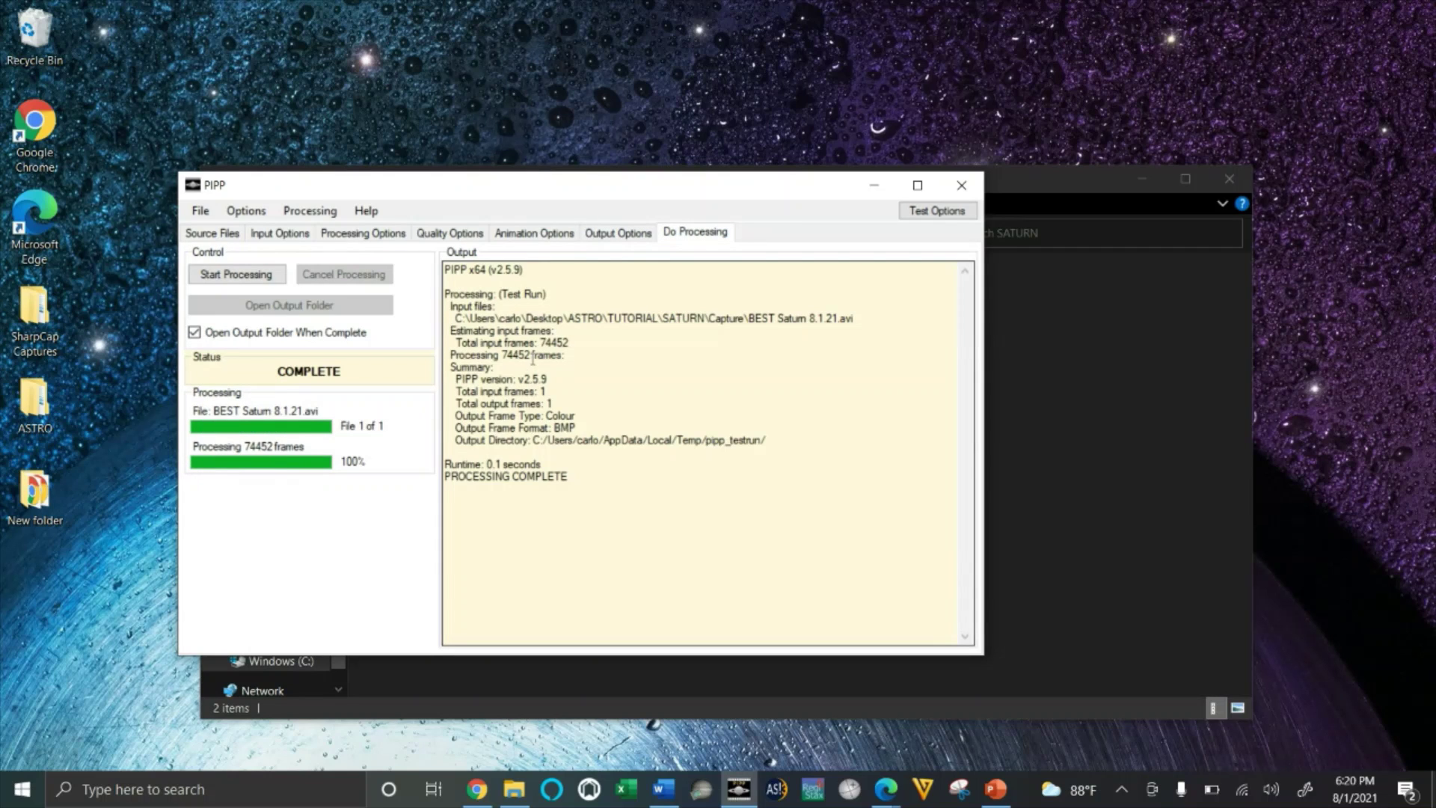
{"action": "left_click_drag", "start_coordinate": [531, 356], "coordinate": [516, 356]}
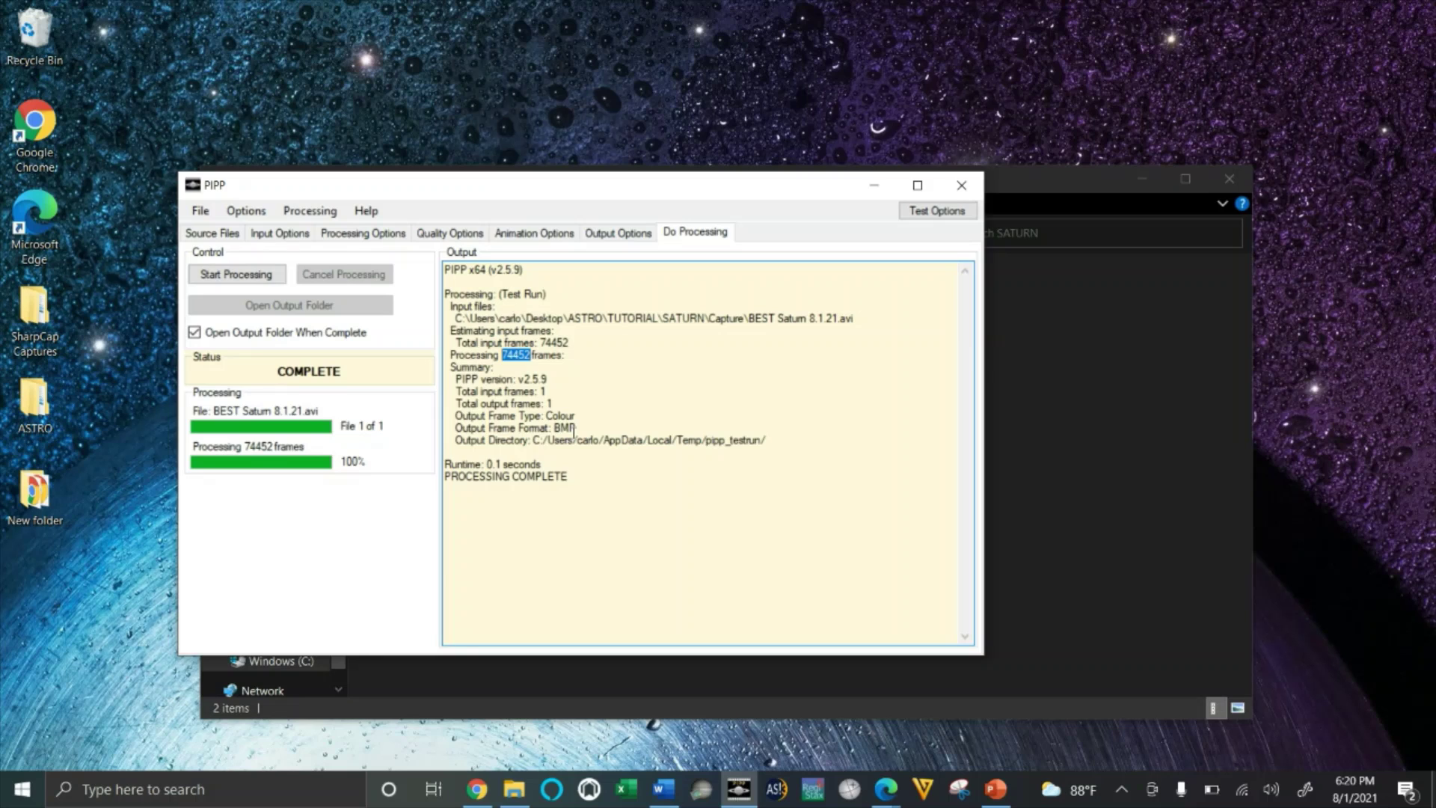
{"action": "left_click", "coordinate": [254, 279]}
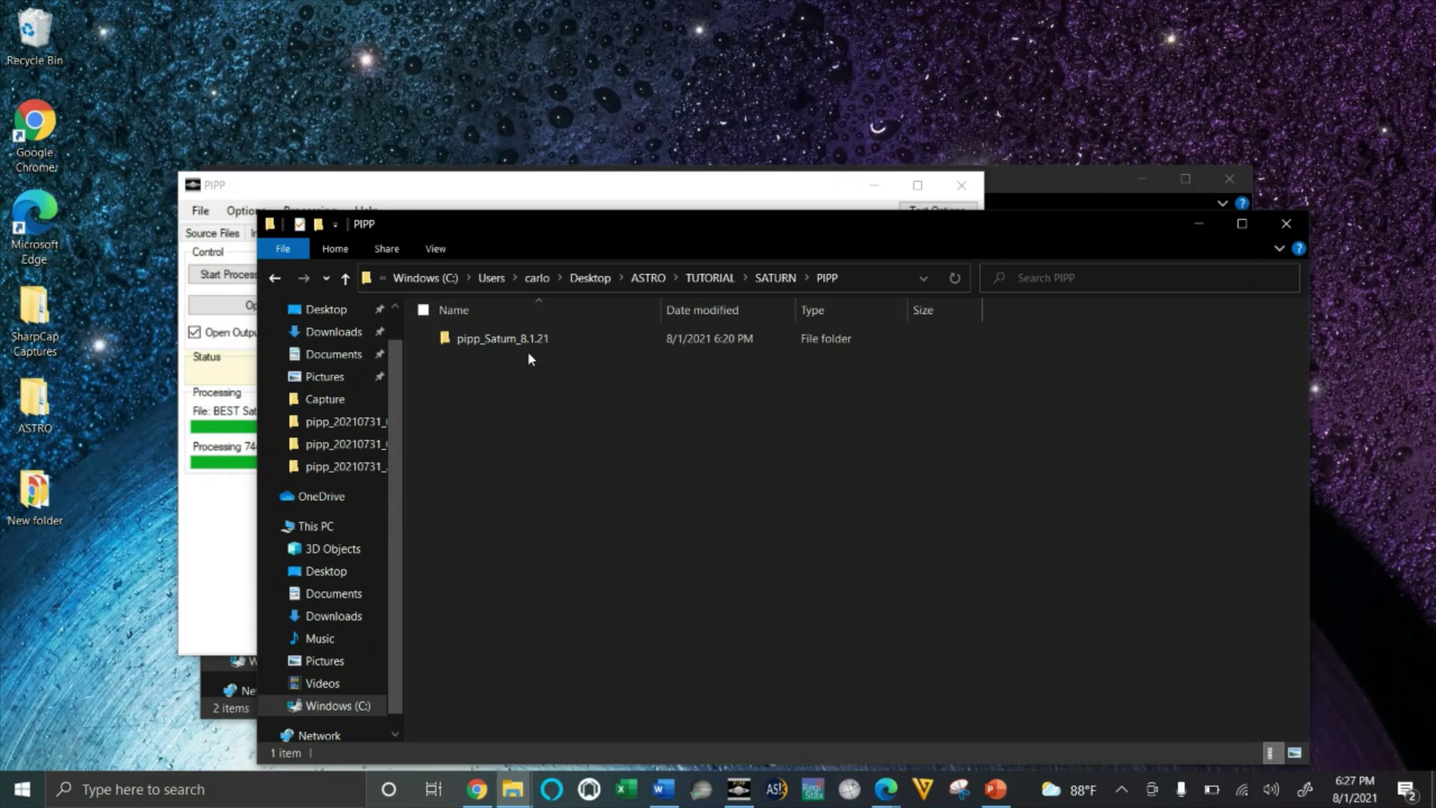
Play BEST Saturn 8.1.21_pipp from pipp_Saturn_8.1.21 in Movies & TV, then close the player
{"action": "double_click", "coordinate": [528, 339]}
{"action": "double_click", "coordinate": [558, 363]}
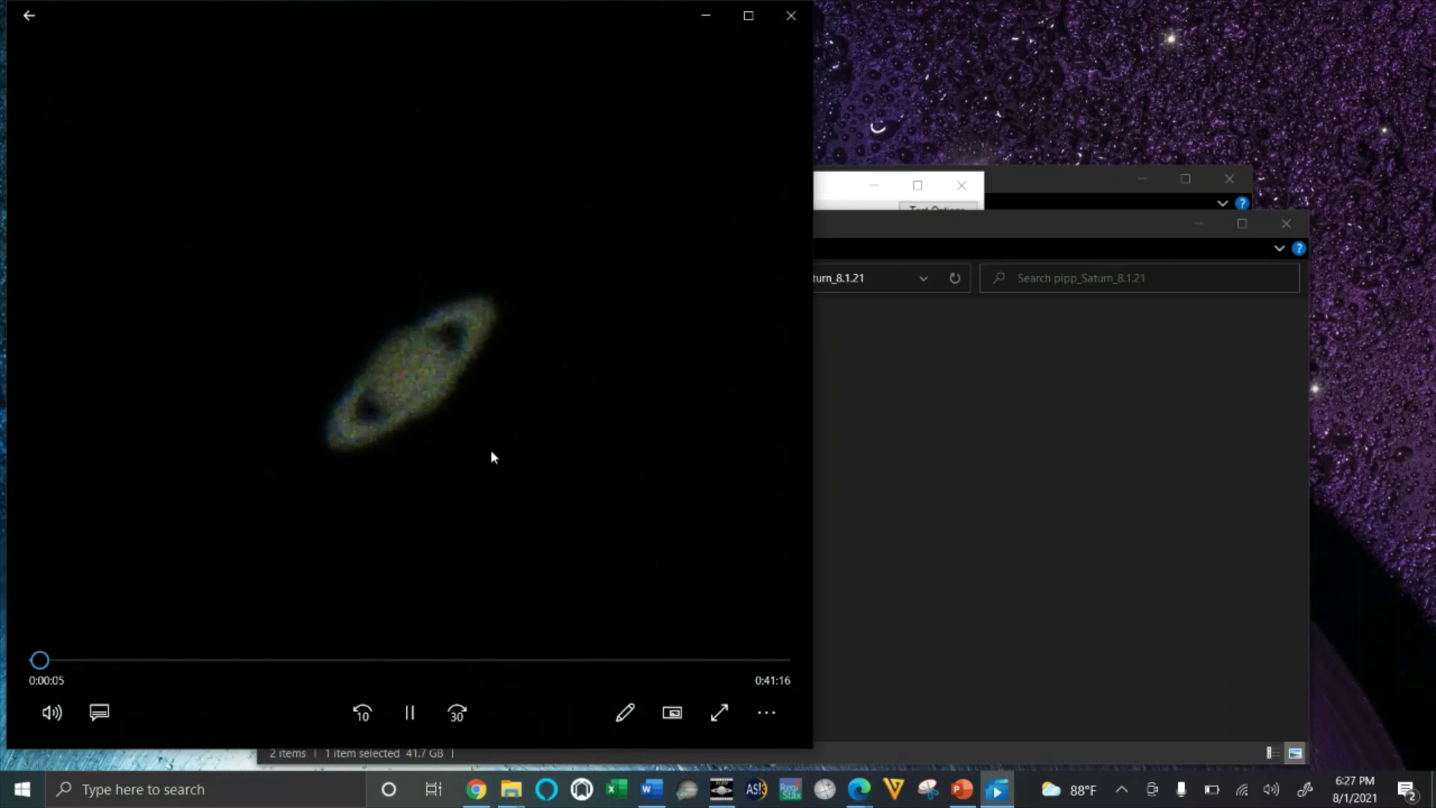
{"action": "mouse_move", "coordinate": [415, 442]}
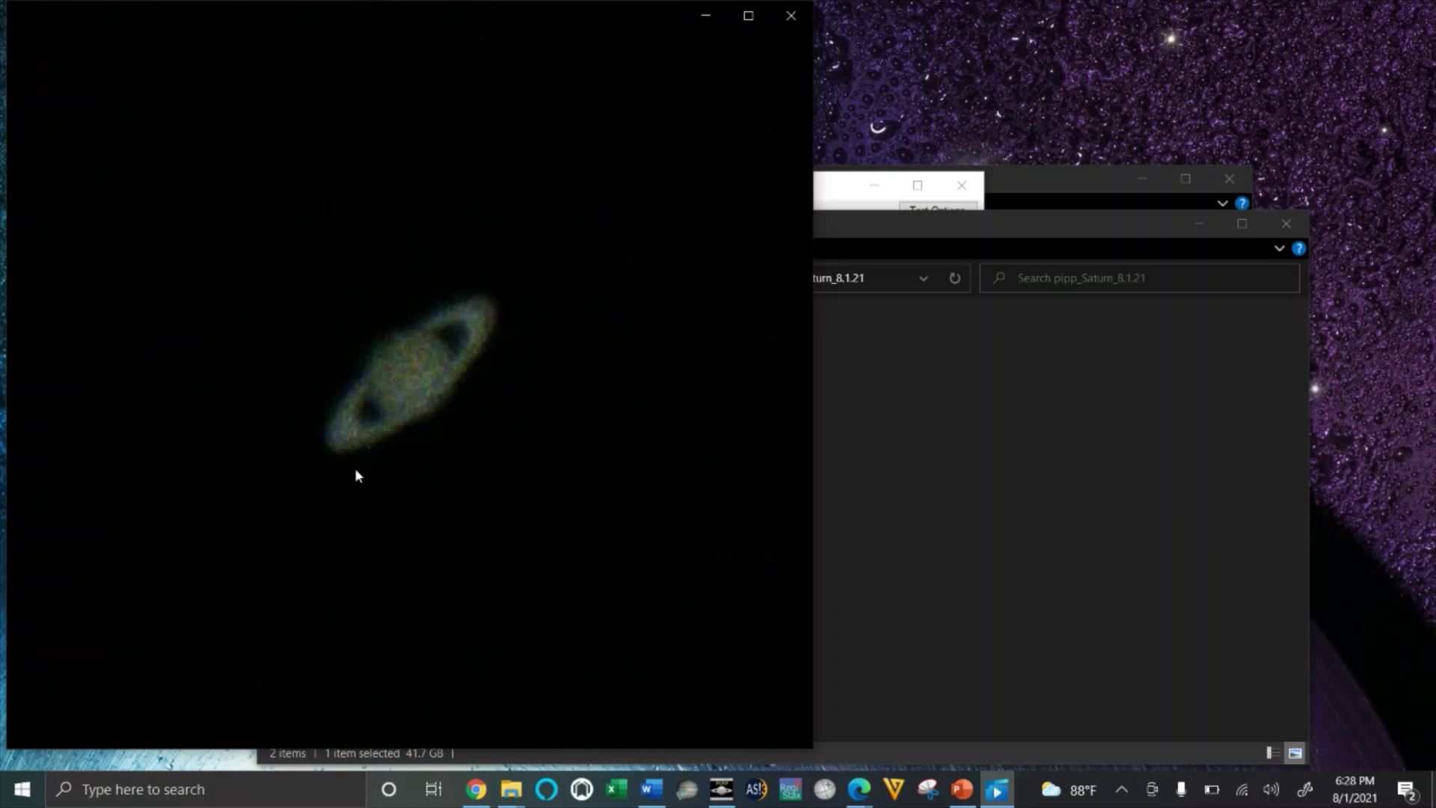
{"action": "mouse_move", "coordinate": [355, 485]}
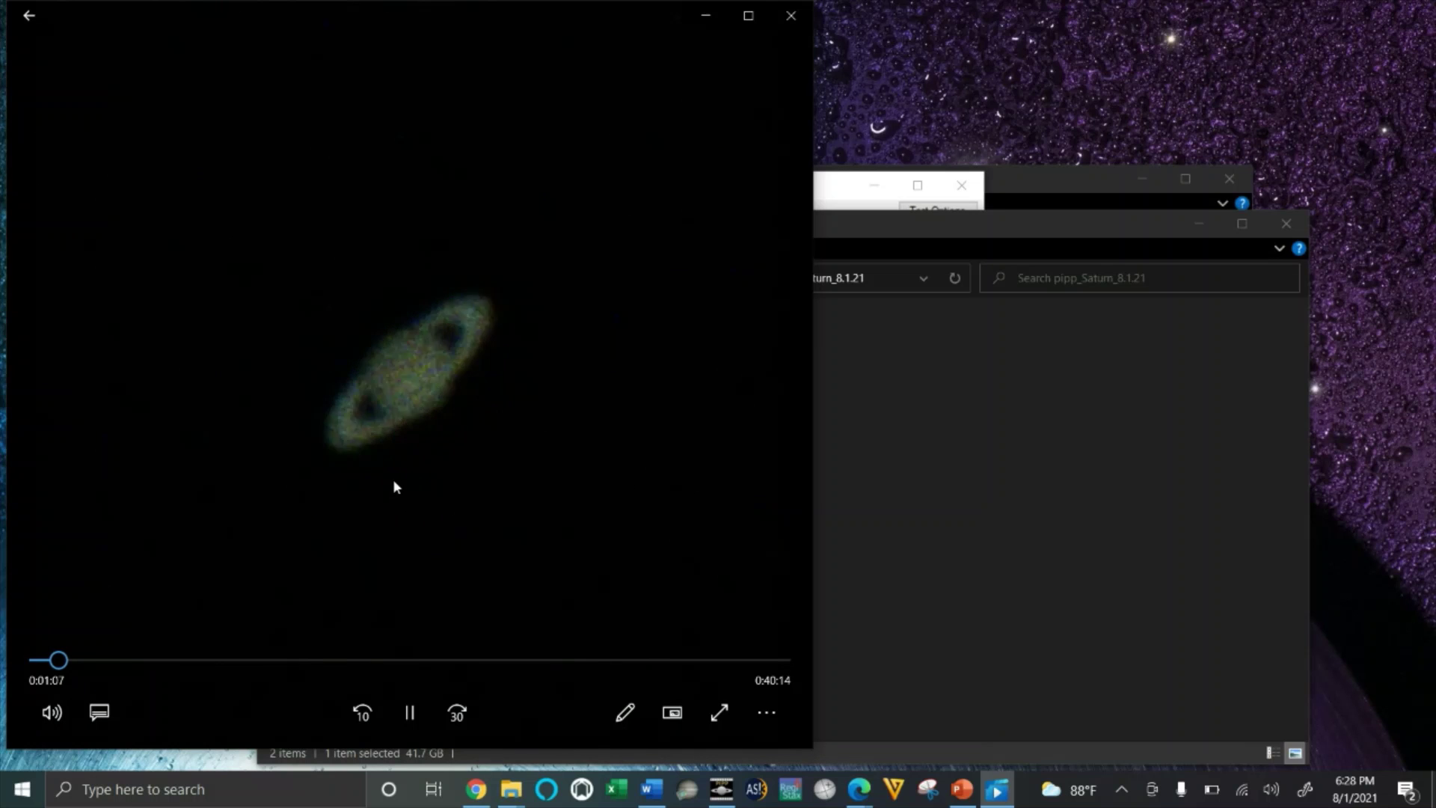
{"action": "left_click", "coordinate": [790, 14]}
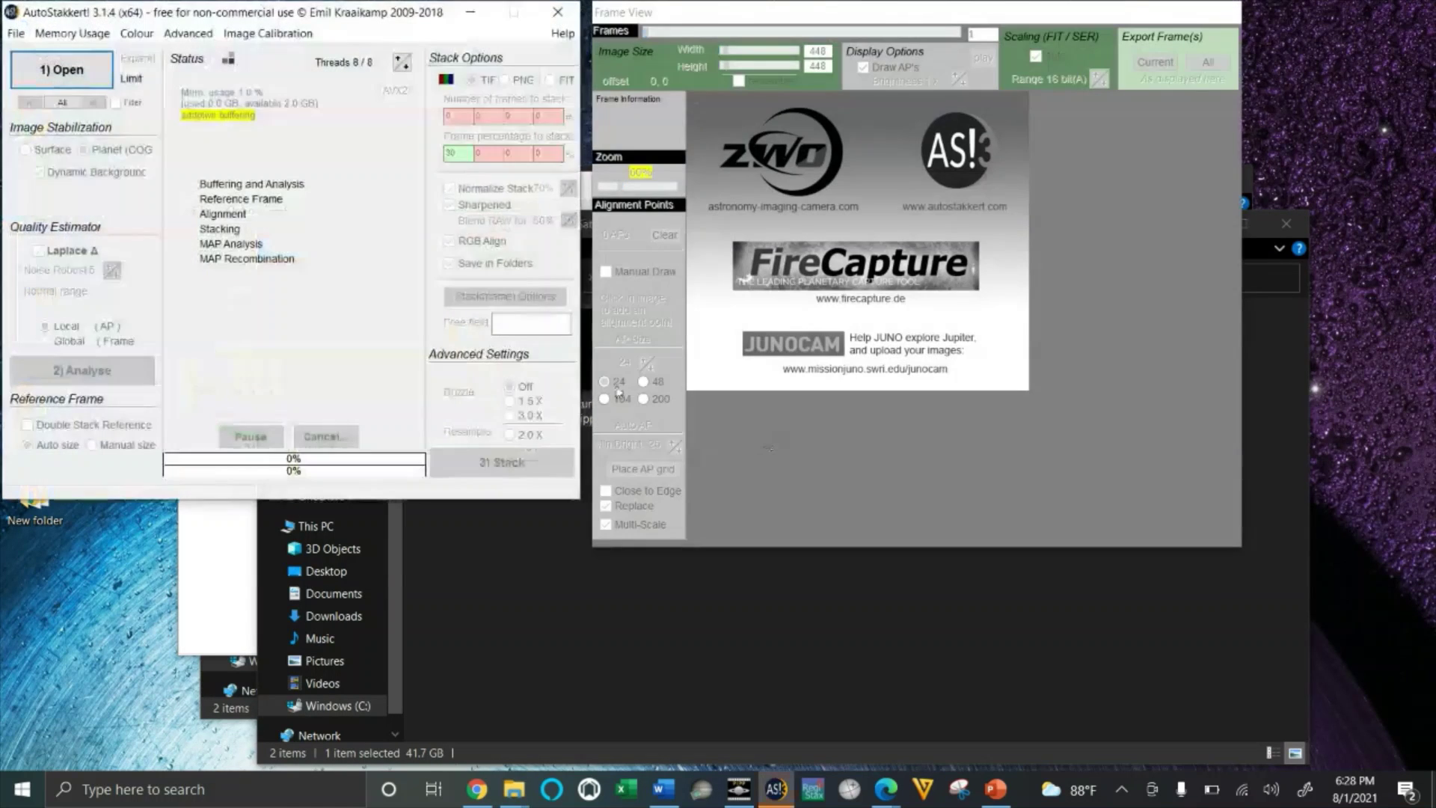
Browse to ASTRO\TUTORIAL\SATURN\PIPP\pipp_Saturn_8.1.21 and select the BEST Saturn 8.1.21_pipp video
{"action": "left_click", "coordinate": [55, 60]}
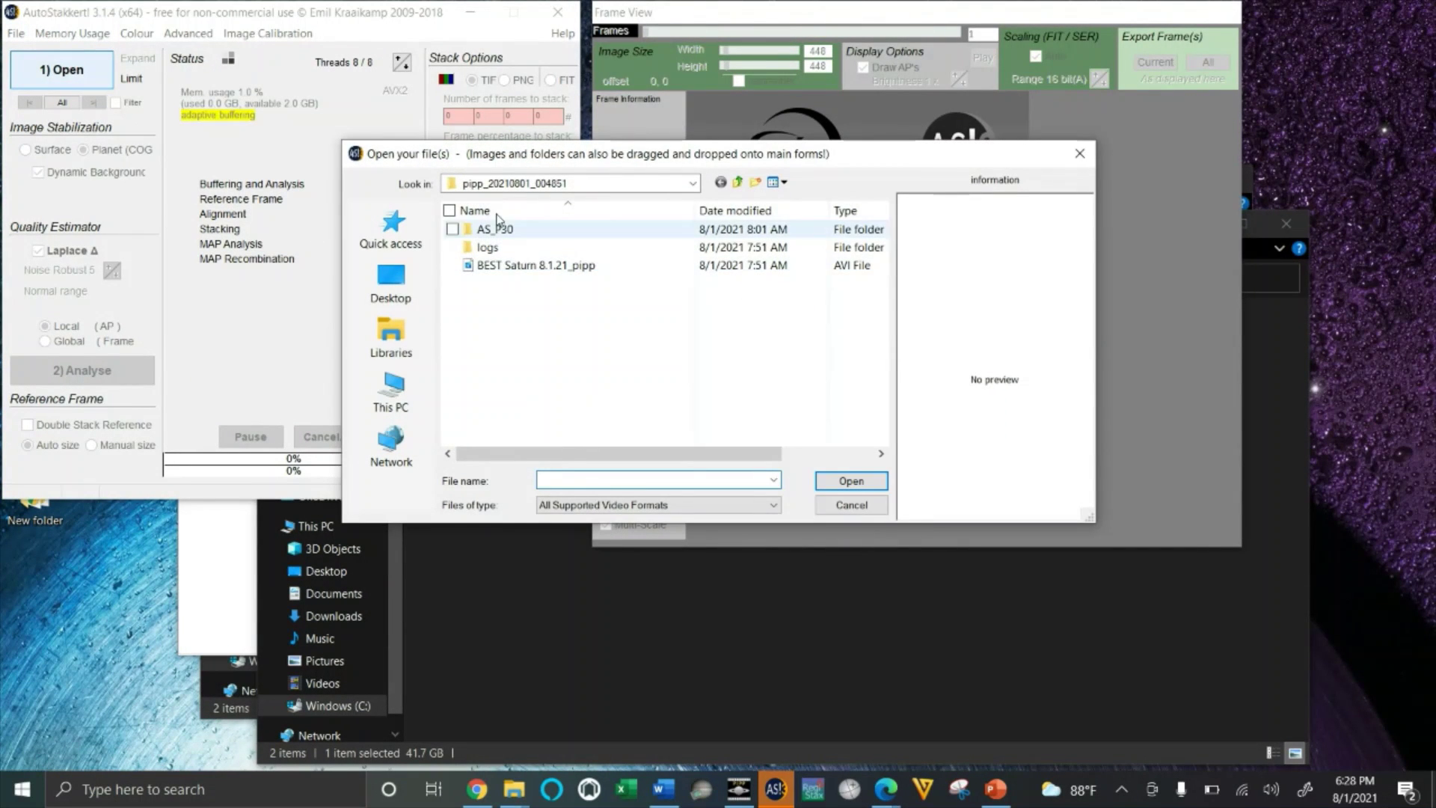
{"action": "left_click", "coordinate": [598, 183]}
{"action": "left_click", "coordinate": [501, 336]}
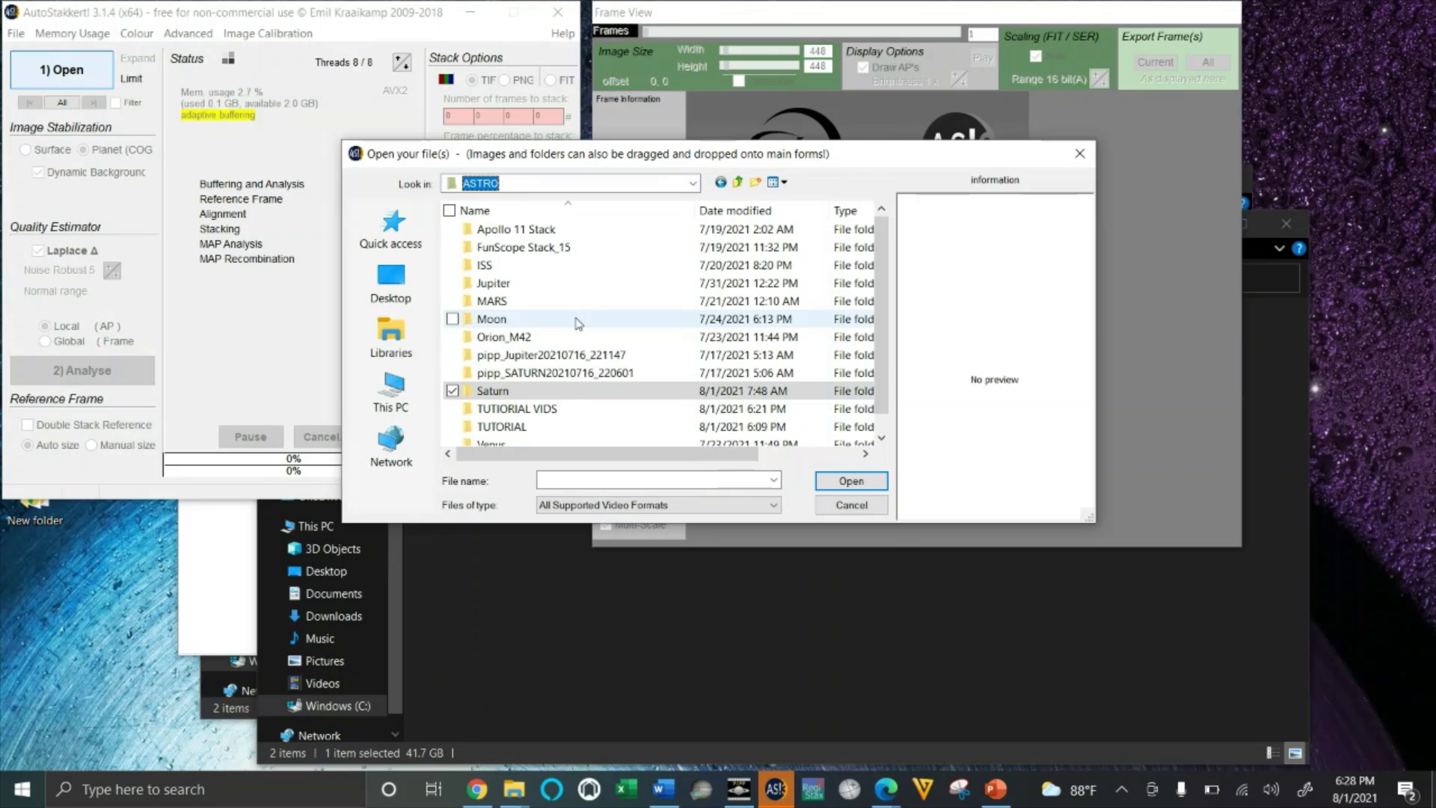
{"action": "double_click", "coordinate": [551, 410]}
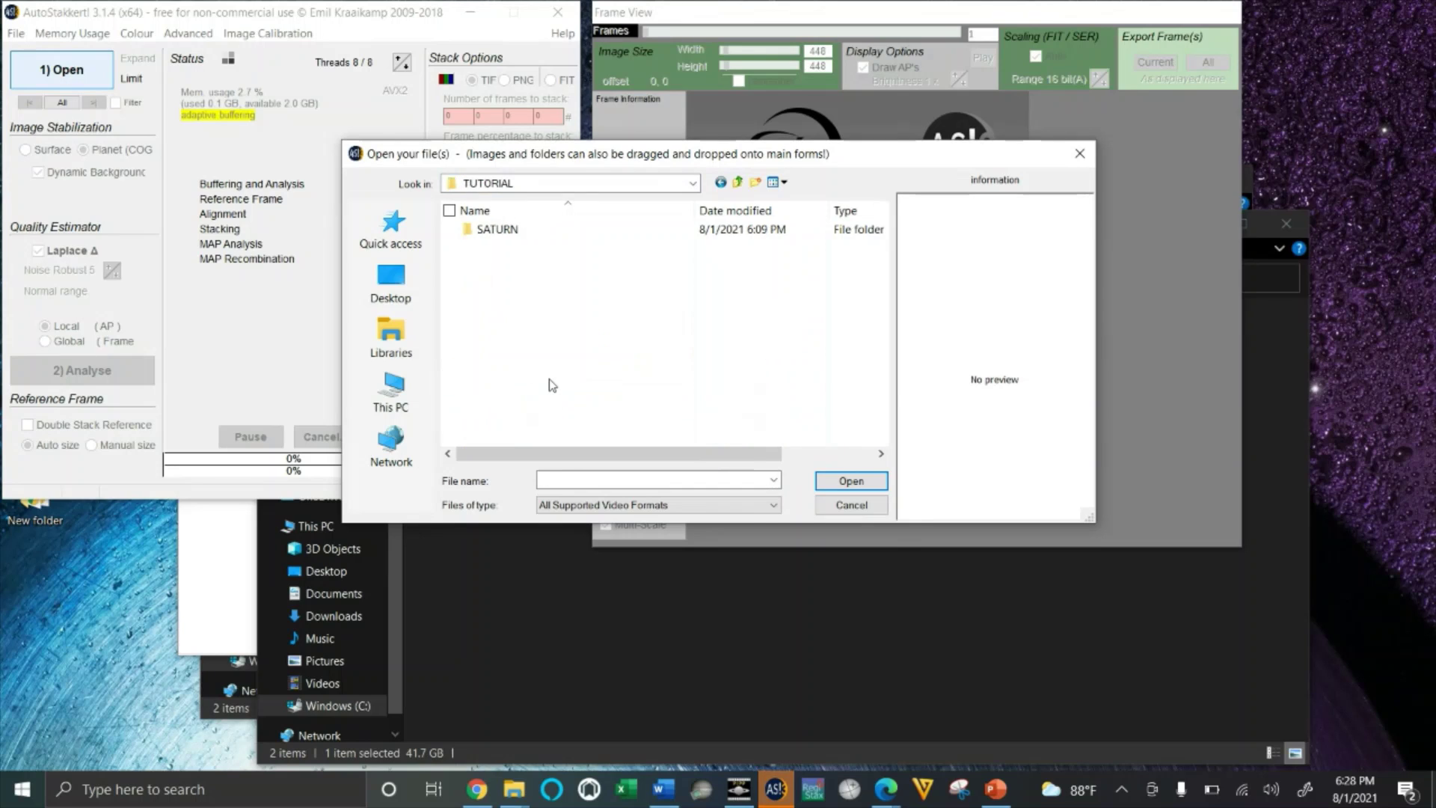
{"action": "double_click", "coordinate": [502, 231]}
{"action": "double_click", "coordinate": [507, 248]}
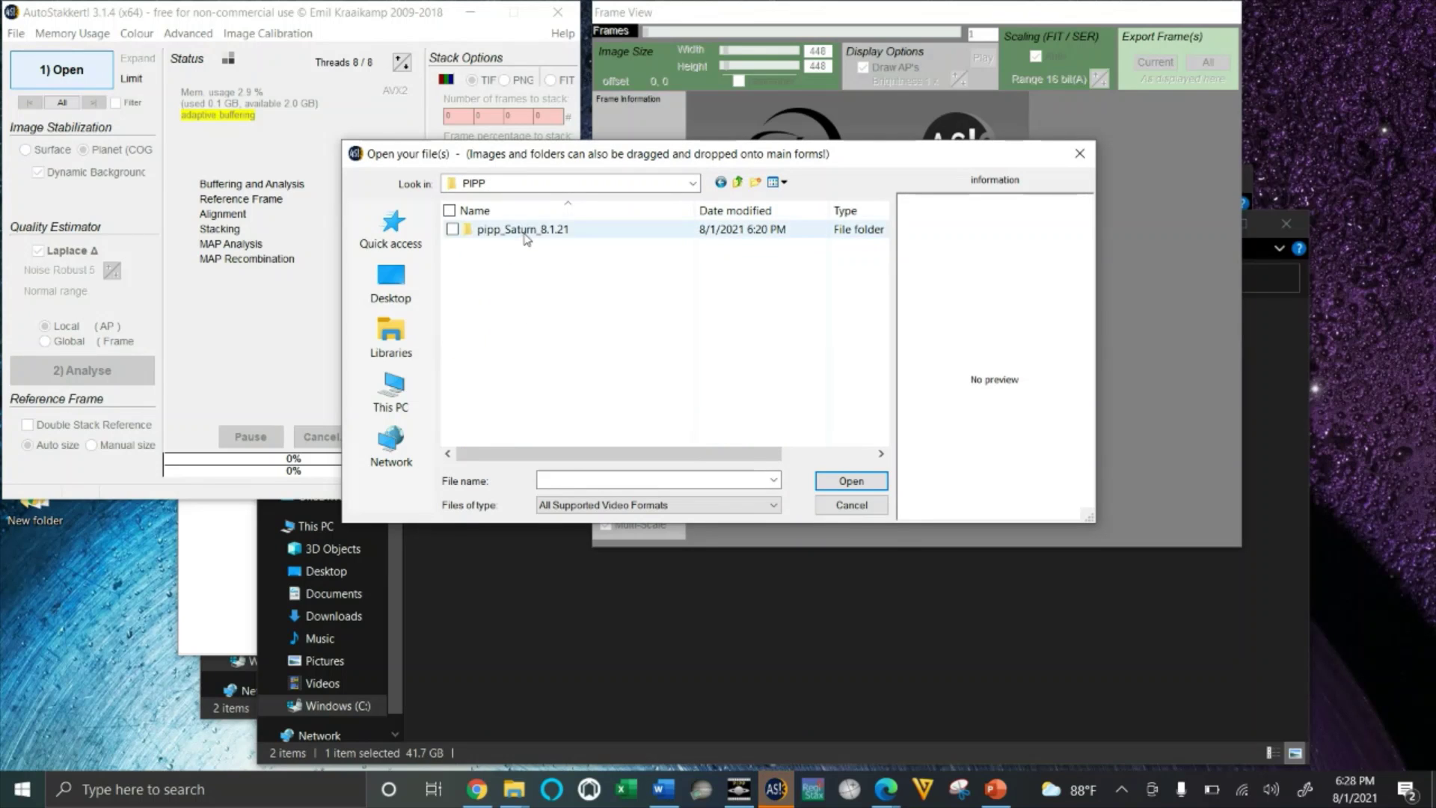
{"action": "double_click", "coordinate": [526, 231]}
{"action": "left_click", "coordinate": [633, 247]}
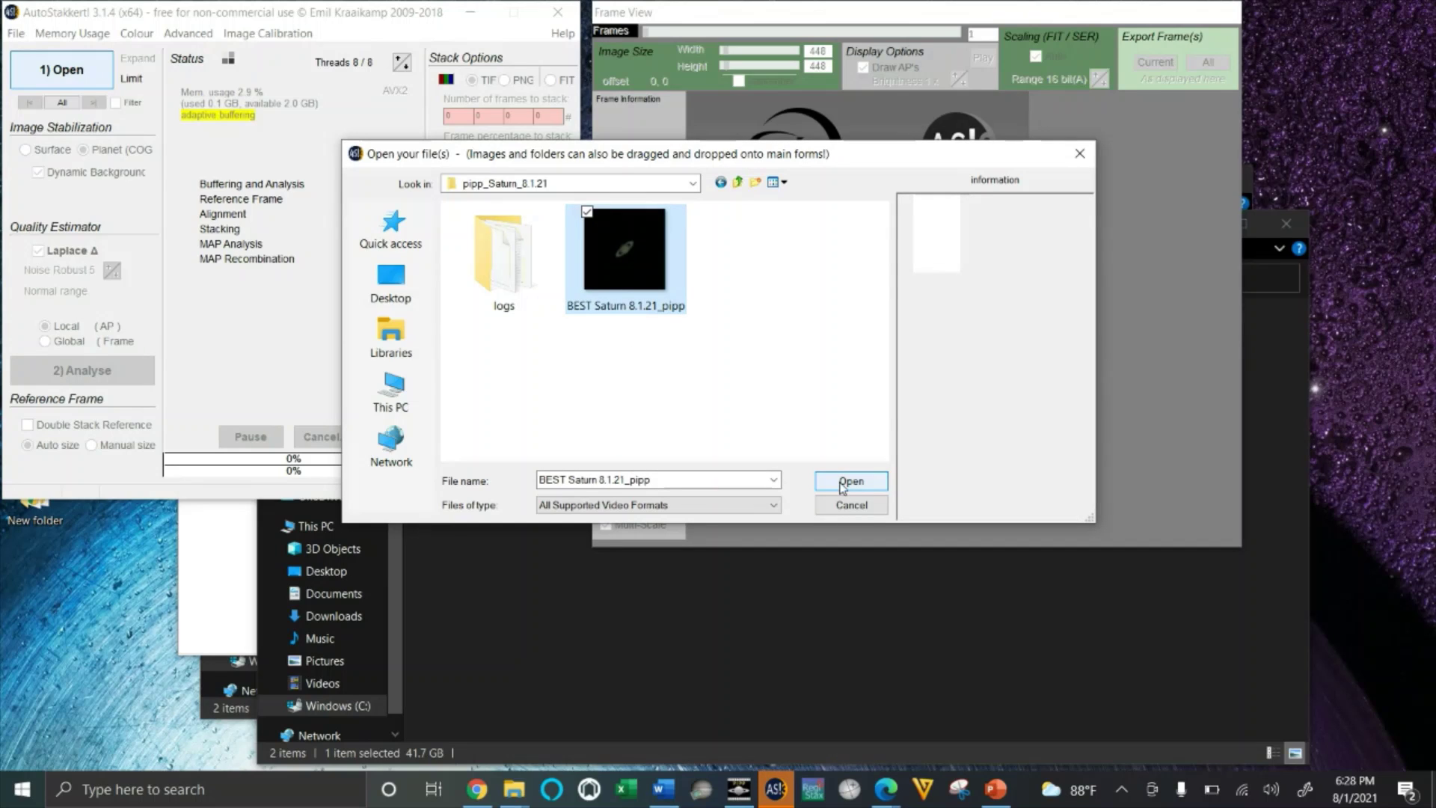
{"action": "mouse_move", "coordinate": [625, 295]}
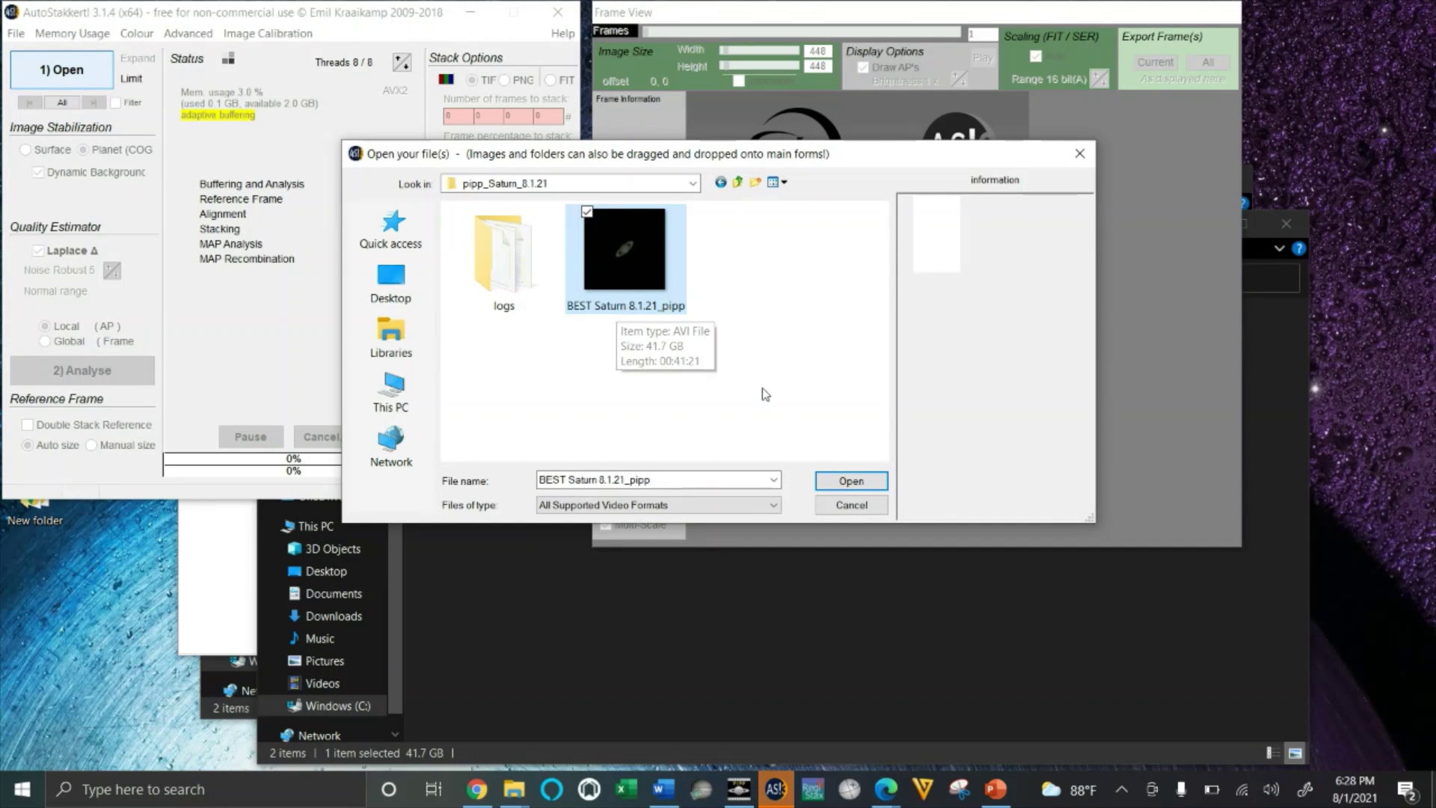
Load BEST Saturn 8.1.21_pipp.avi and place a grid of 28 size-24 alignment points over Saturn
{"action": "left_click", "coordinate": [850, 483]}
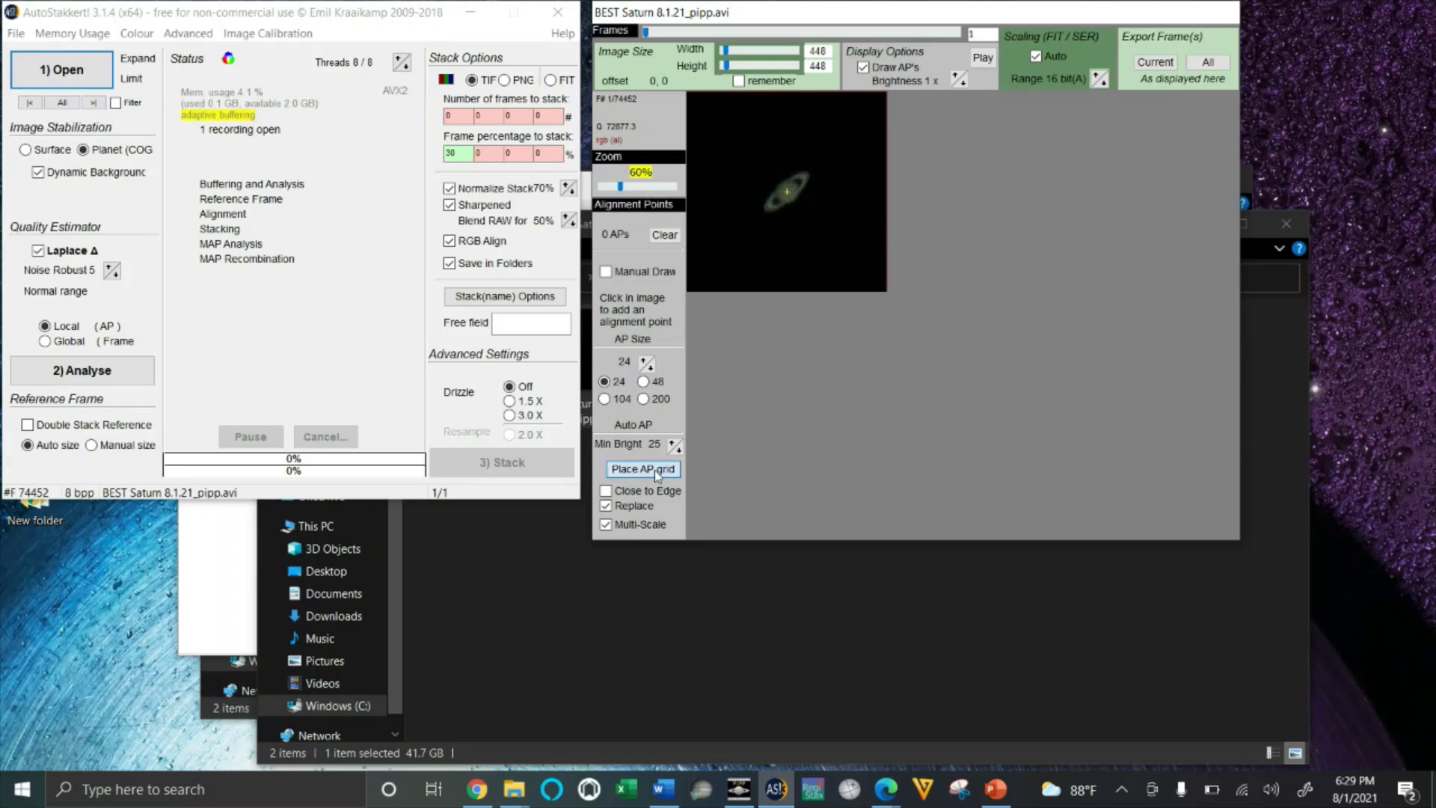
{"action": "left_click", "coordinate": [654, 470]}
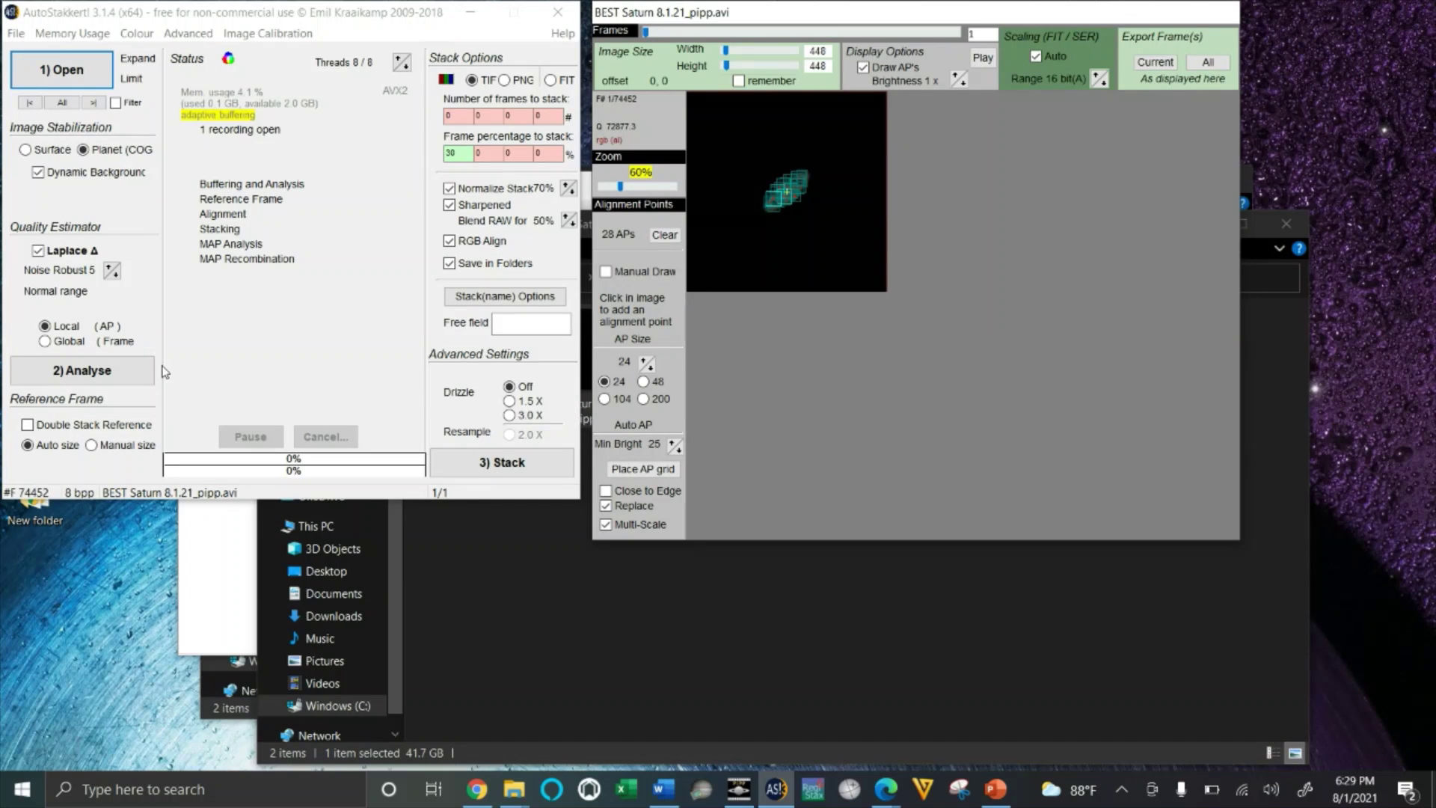
Analyse and stack the Saturn frames at 30% until every stage reads Done
{"action": "left_click", "coordinate": [83, 372]}
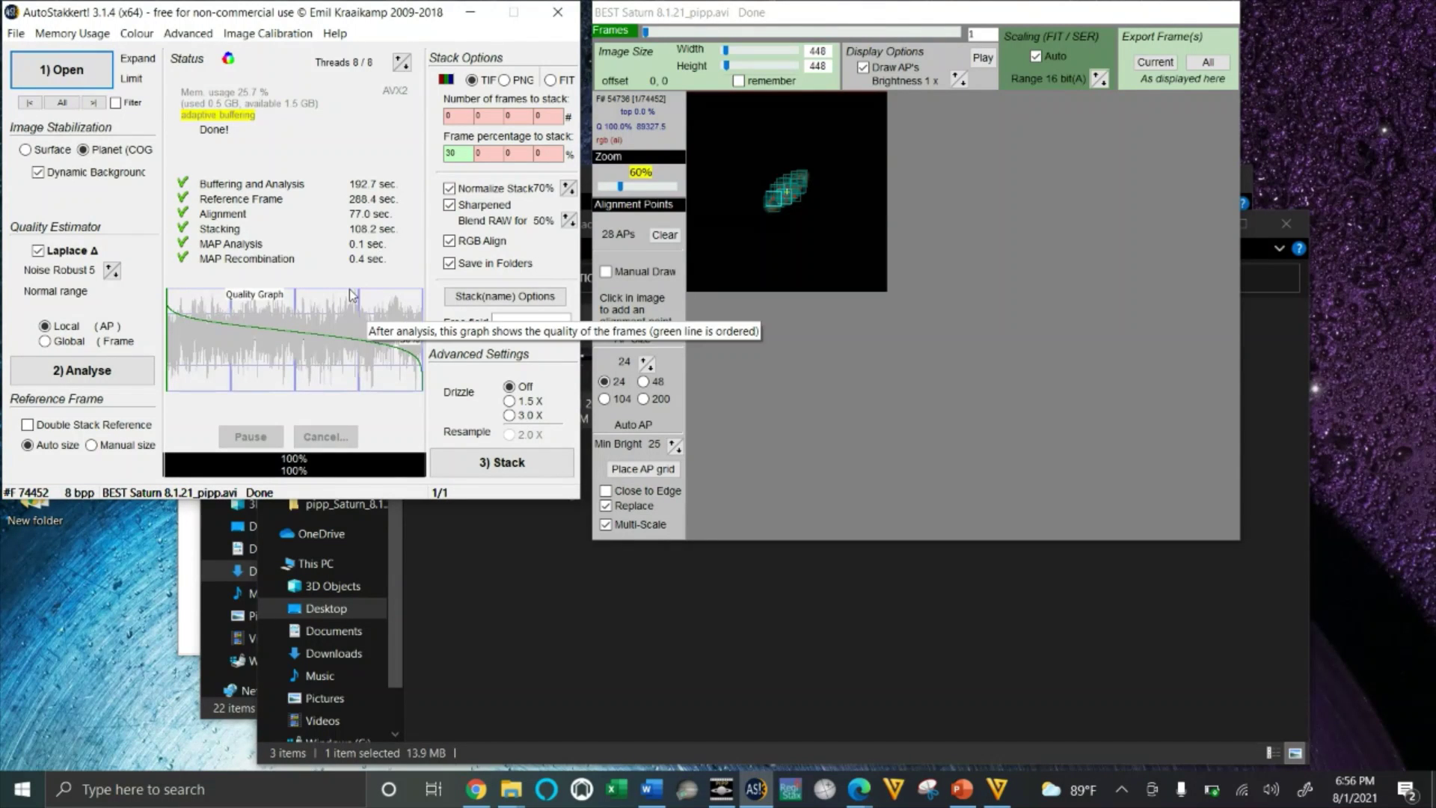
Save the stack via Save Stack As into the ASTRO\TUTORIAL\SATURN\Stack folder
{"action": "left_click", "coordinate": [16, 33]}
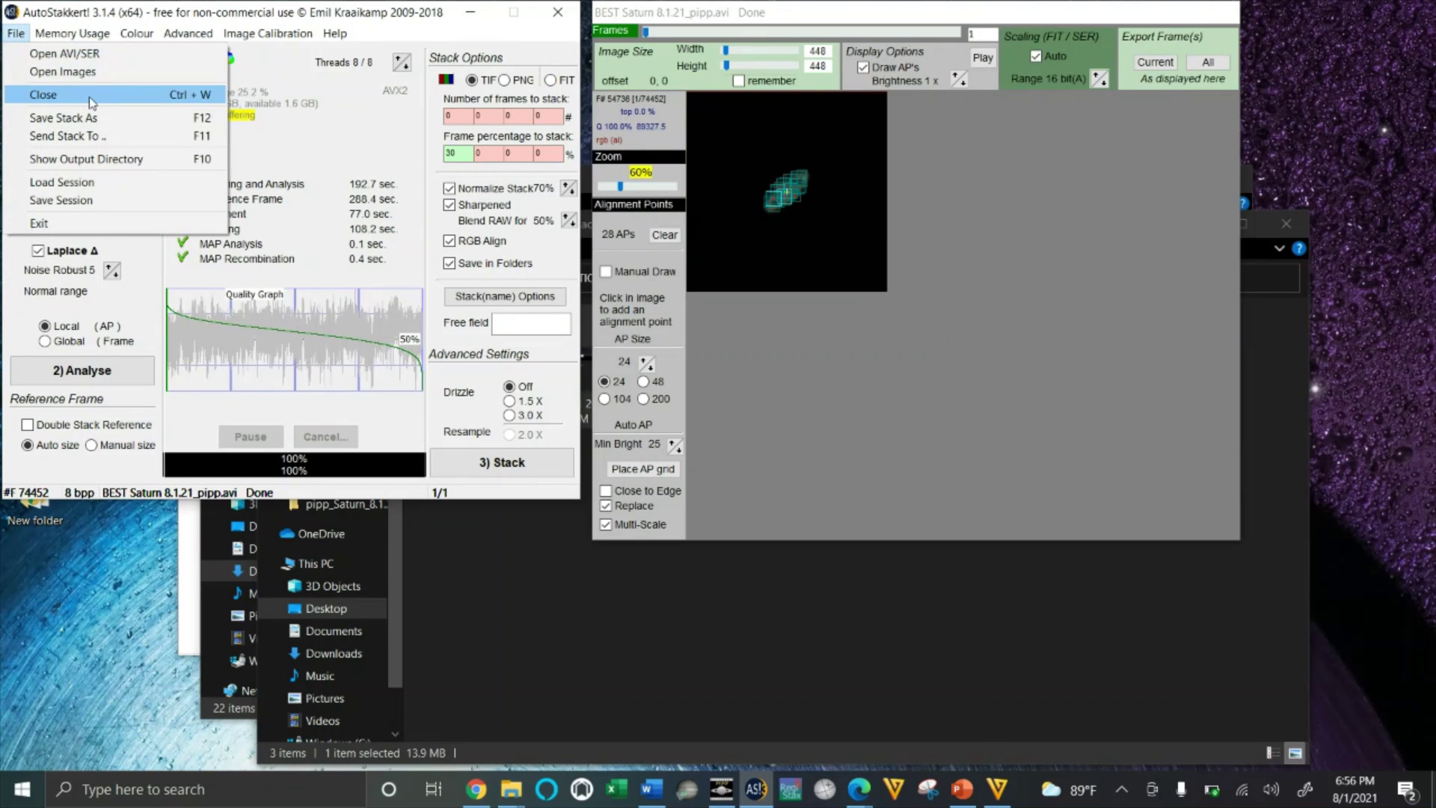
{"action": "left_click", "coordinate": [59, 118]}
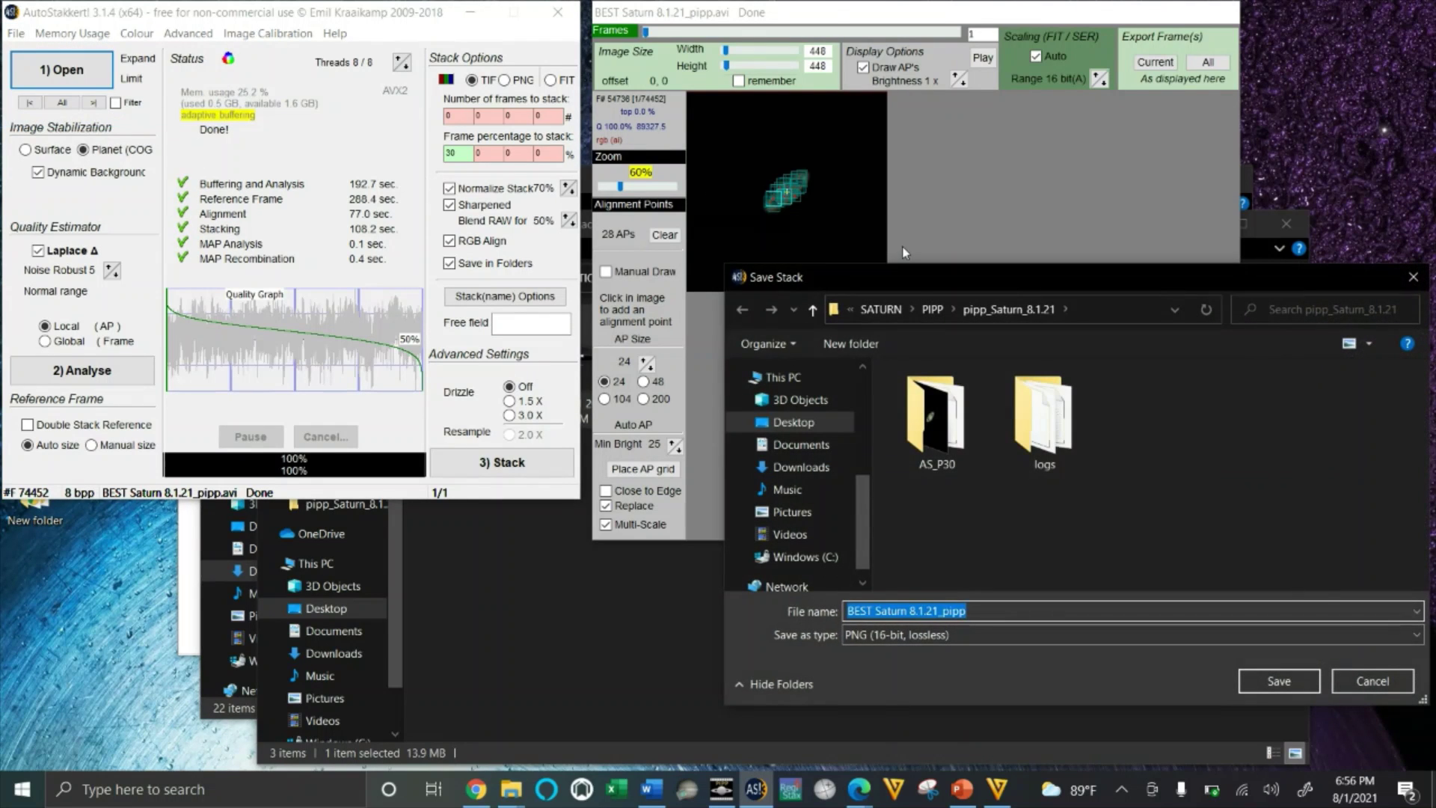
{"action": "left_click", "coordinate": [901, 303]}
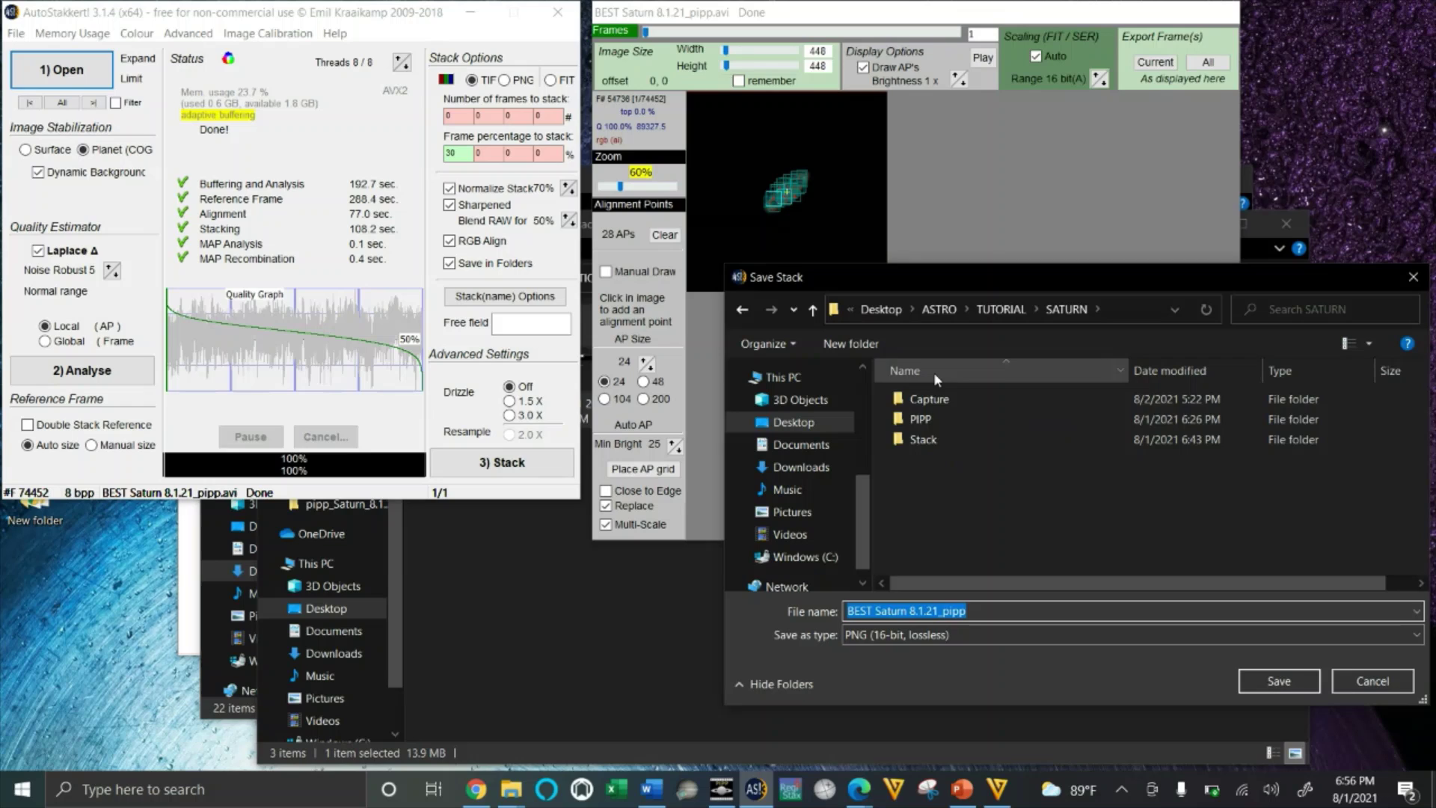
{"action": "left_click", "coordinate": [939, 309]}
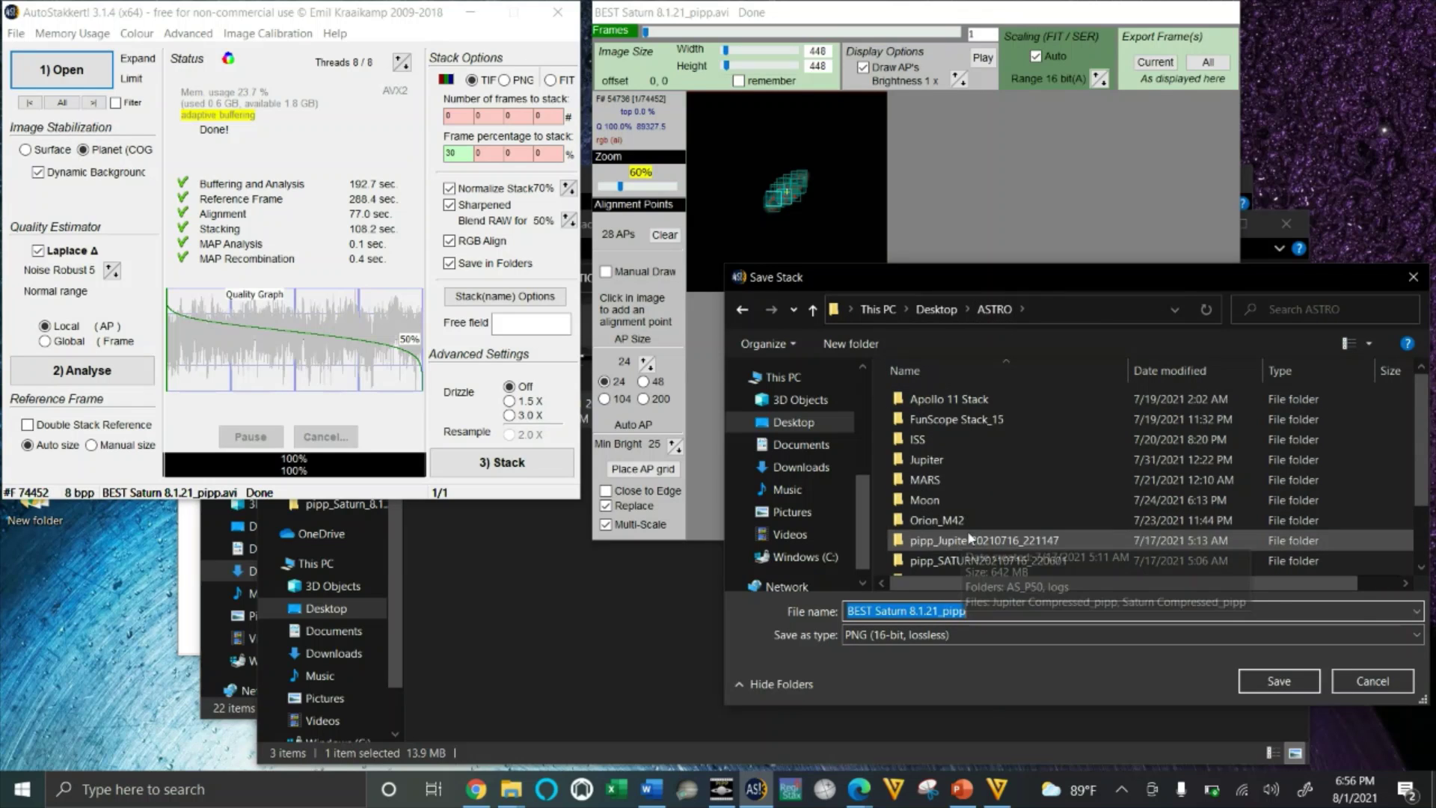
{"action": "double_click", "coordinate": [938, 544]}
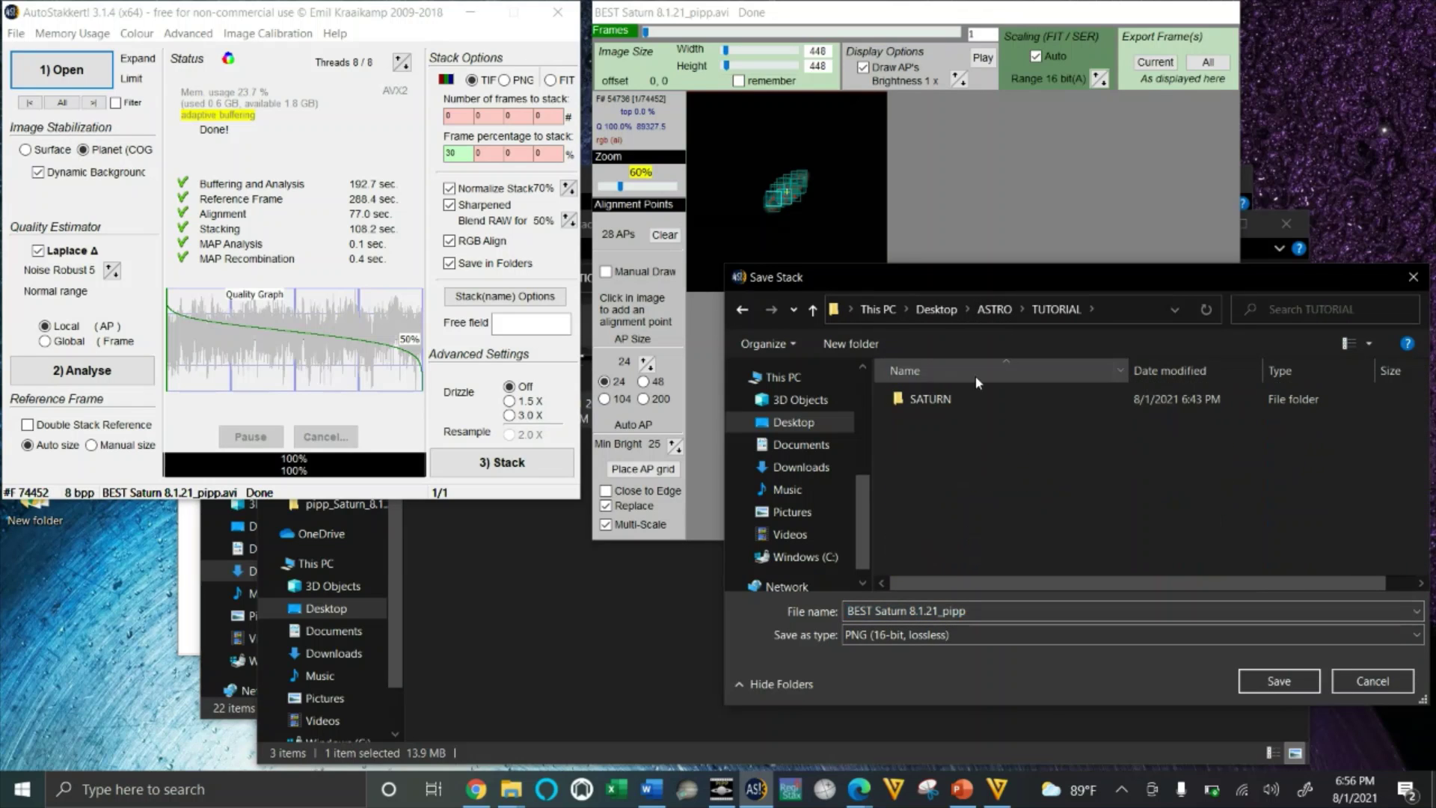
{"action": "double_click", "coordinate": [941, 400]}
{"action": "double_click", "coordinate": [941, 437]}
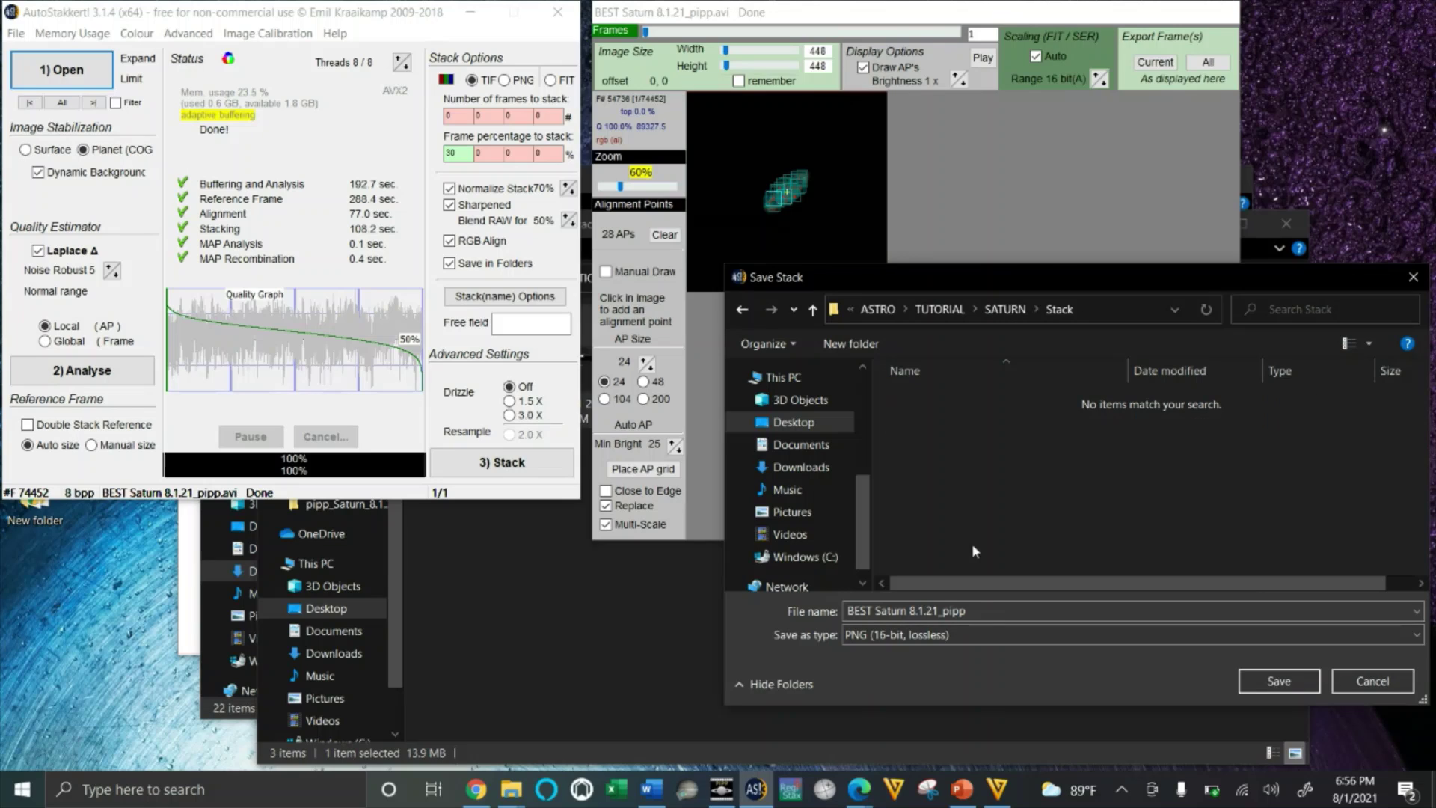
Rename the file to BEST Saturn 8.1.21_stack and save it as a 16-bit PNG
{"action": "left_click", "coordinate": [1005, 610]}
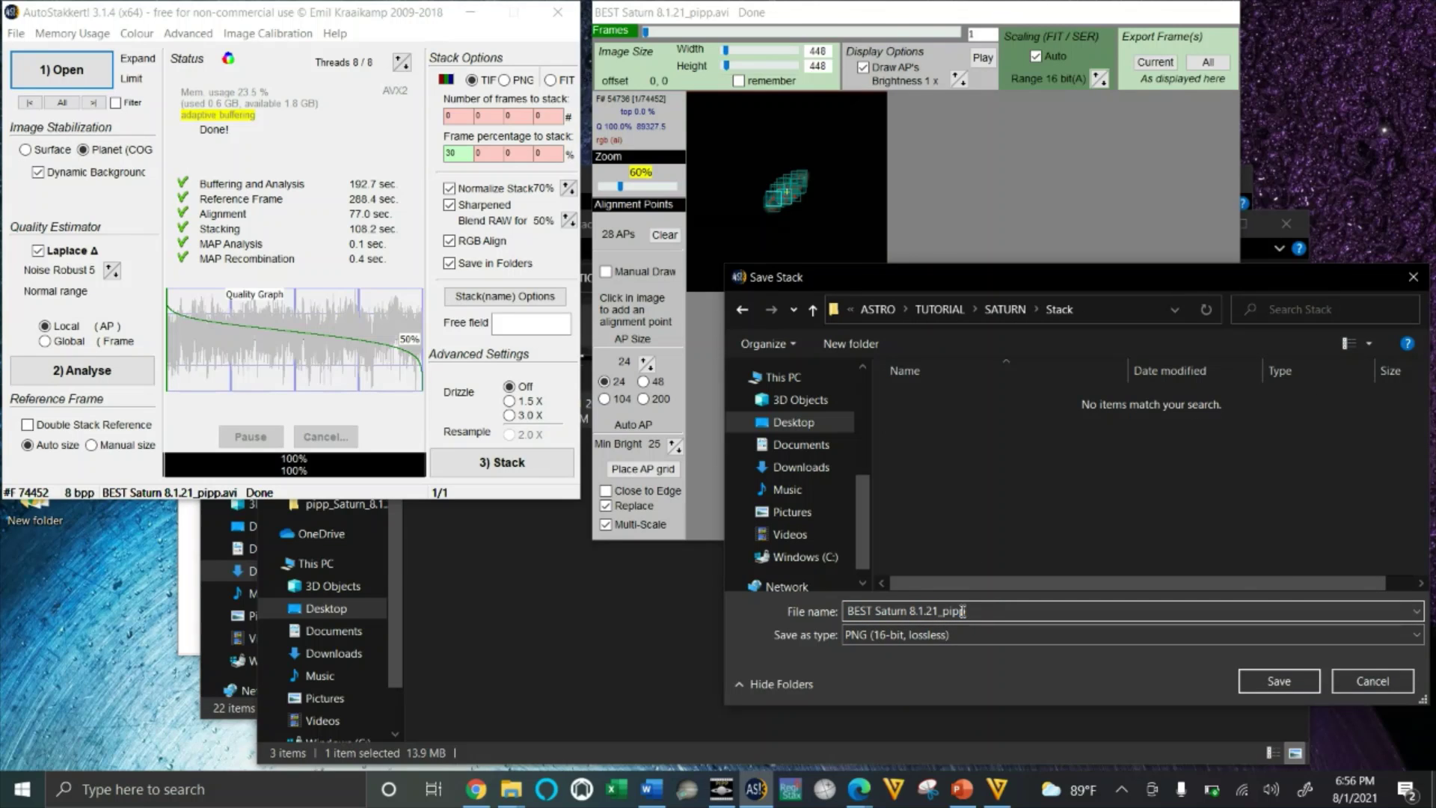
{"action": "key", "text": "shift+Left"}
{"action": "type", "text": "stack"}
{"action": "key", "text": "Return"}
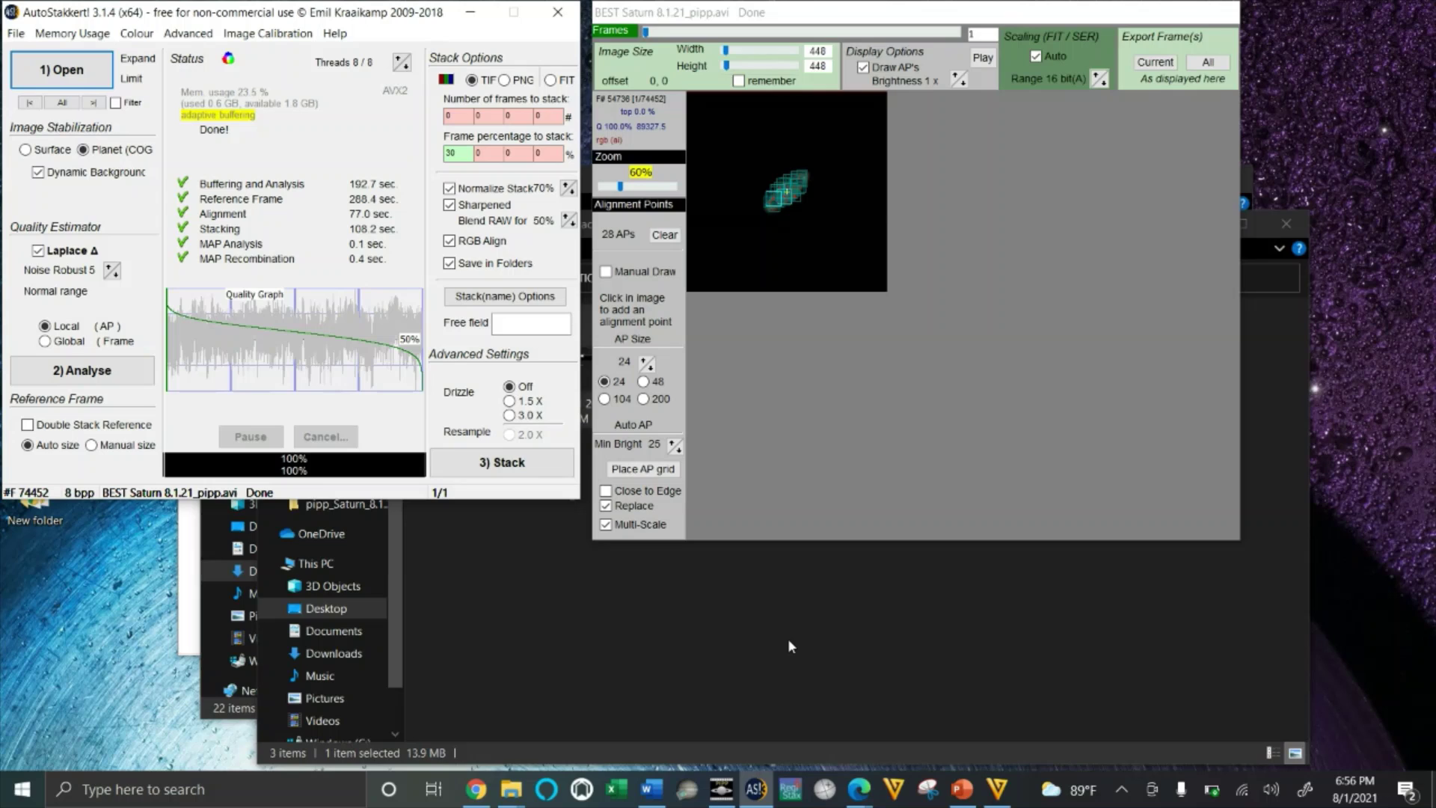
Launch RegiStax 6 and load BEST Saturn 8.1.21_stack from ASTRO > TUTORIAL > SATURN > Stack
{"action": "left_click", "coordinate": [791, 791]}
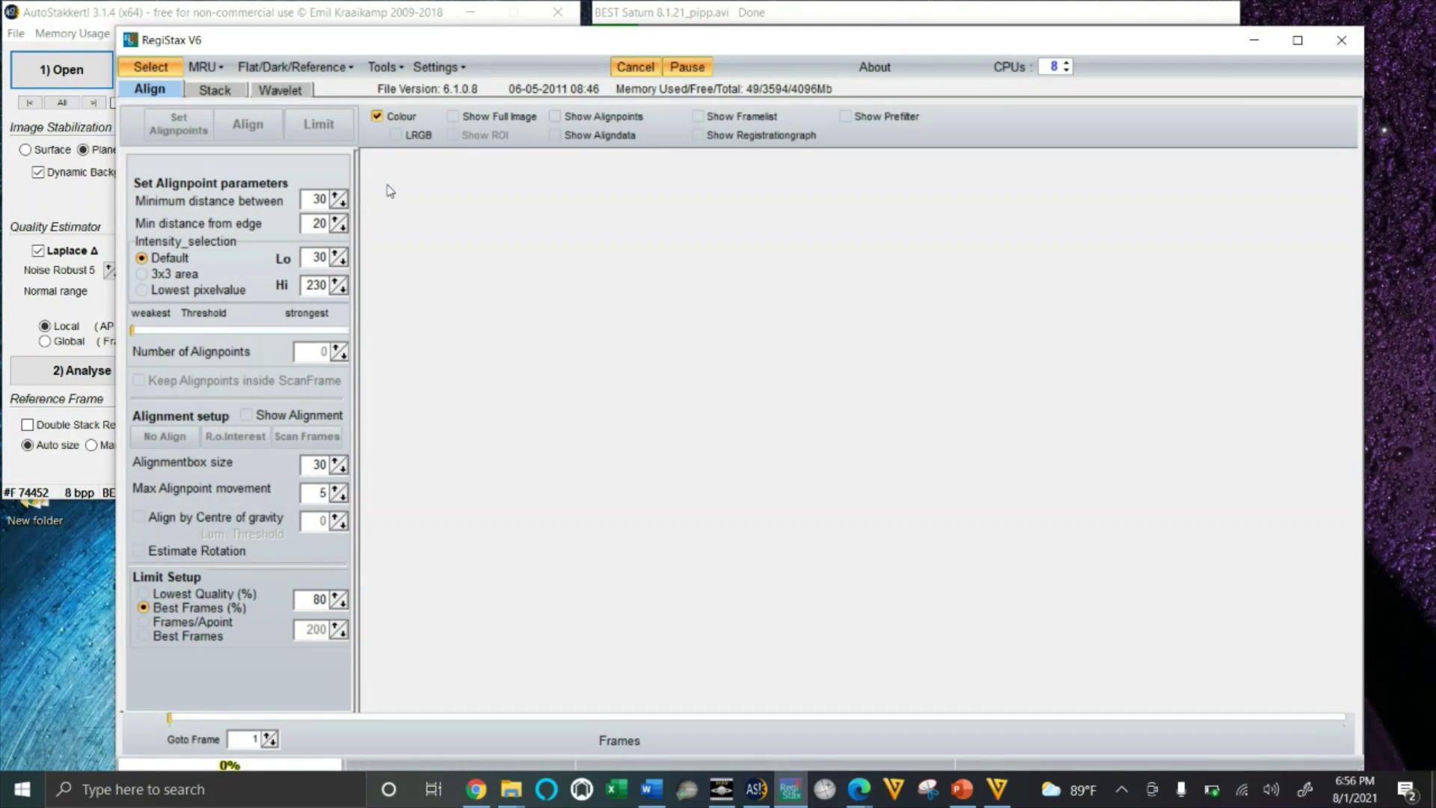
{"action": "left_click", "coordinate": [169, 71]}
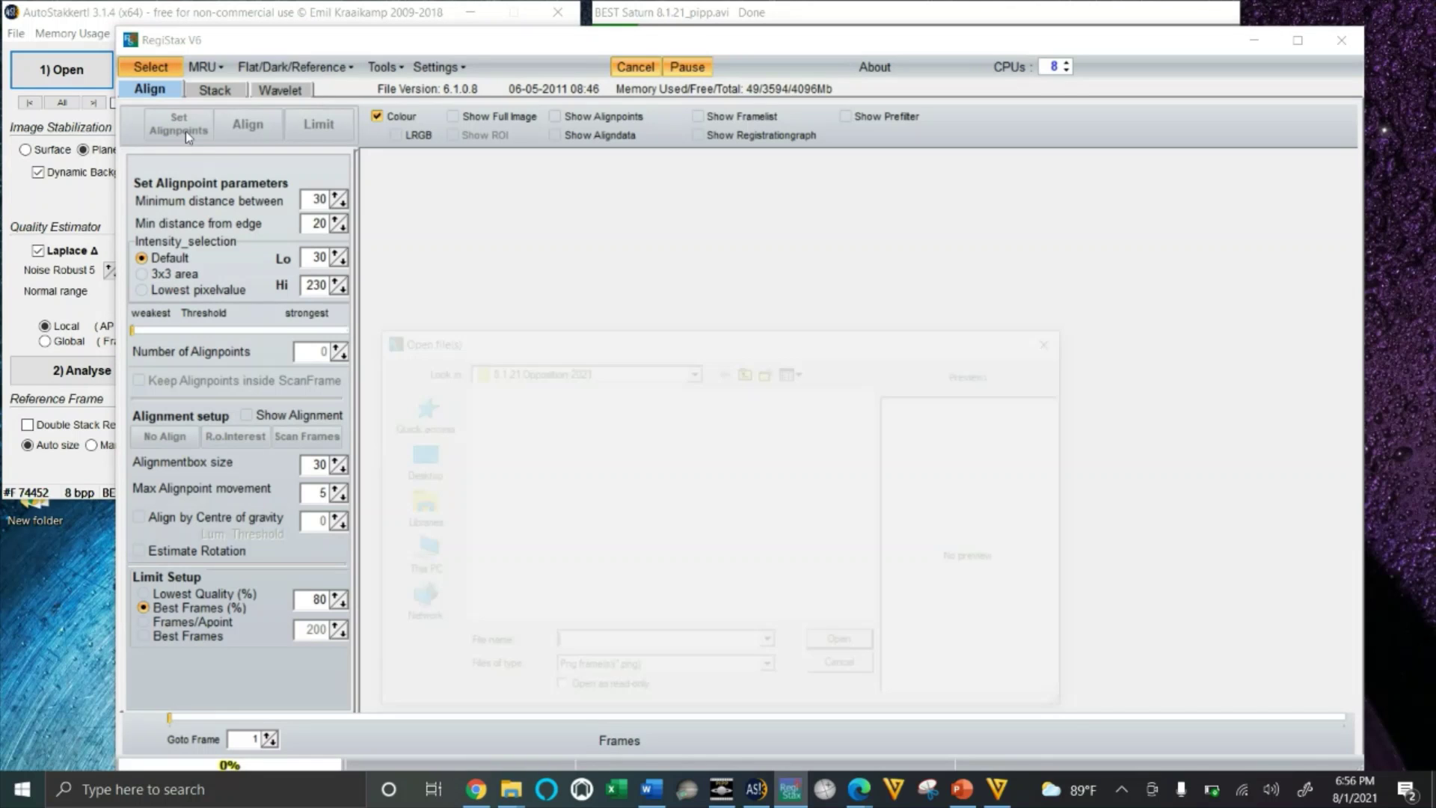
{"action": "left_click", "coordinate": [521, 371]}
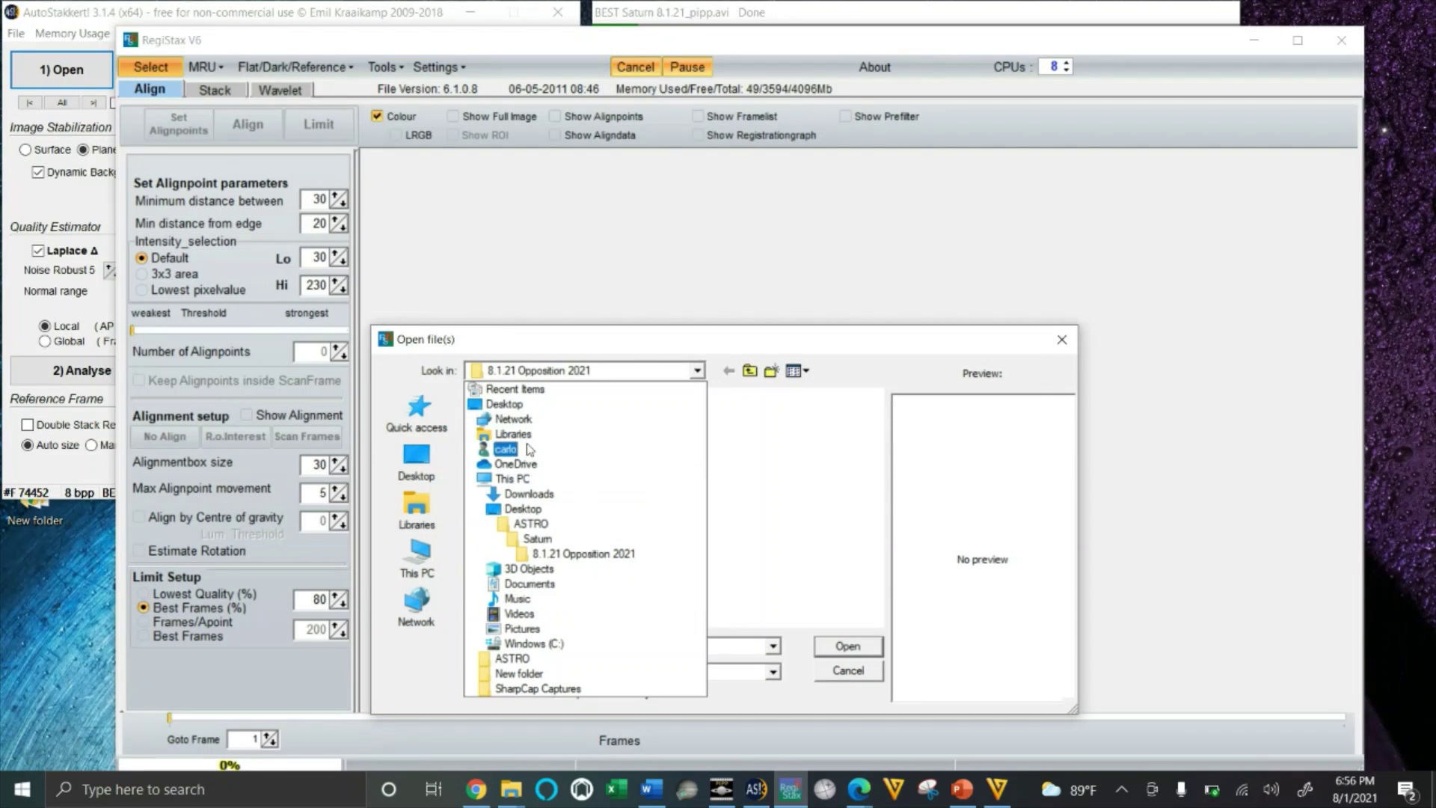
{"action": "left_click", "coordinate": [564, 527]}
{"action": "scroll", "coordinate": [564, 526], "scroll_direction": "down", "scroll_amount": 1}
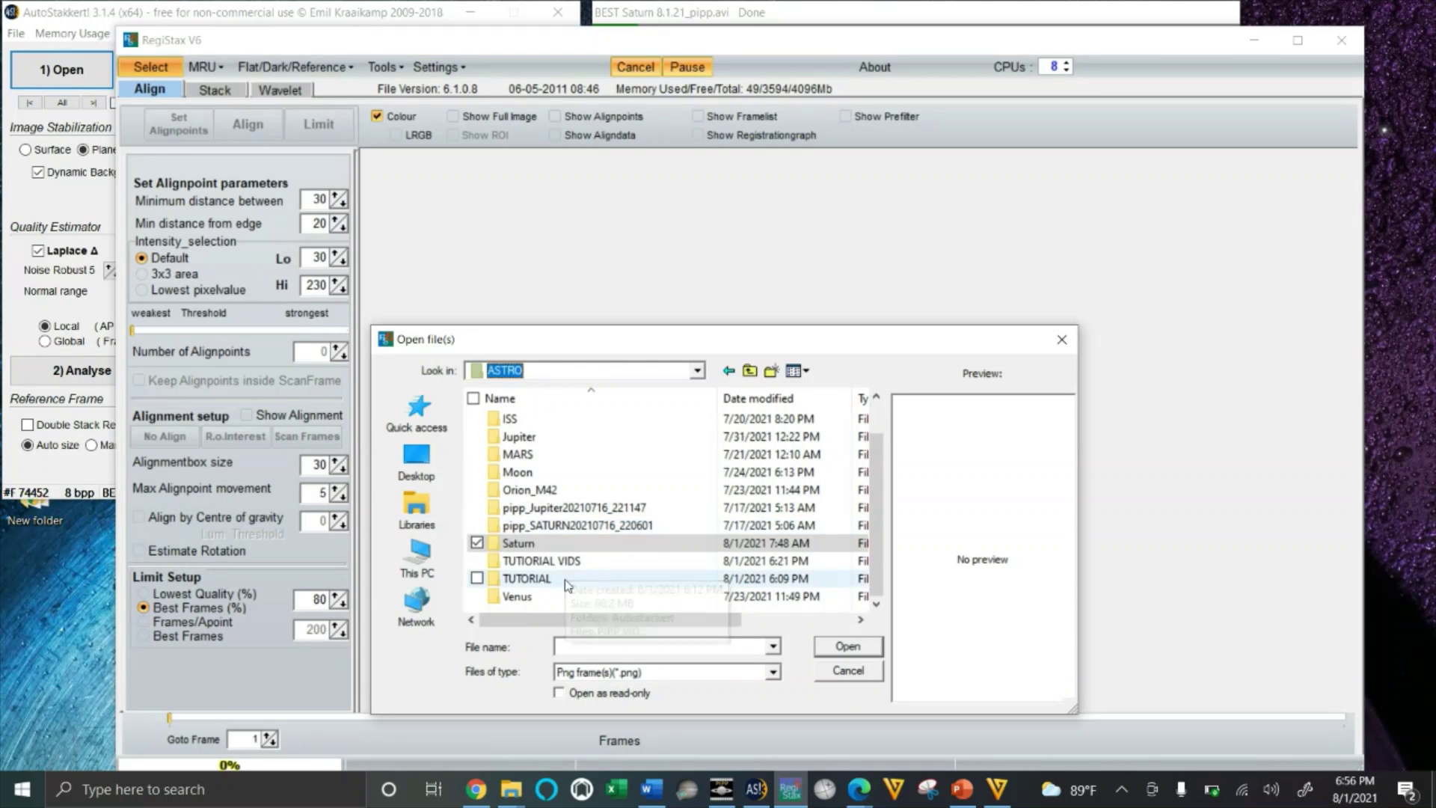
{"action": "double_click", "coordinate": [564, 579]}
{"action": "double_click", "coordinate": [534, 422]}
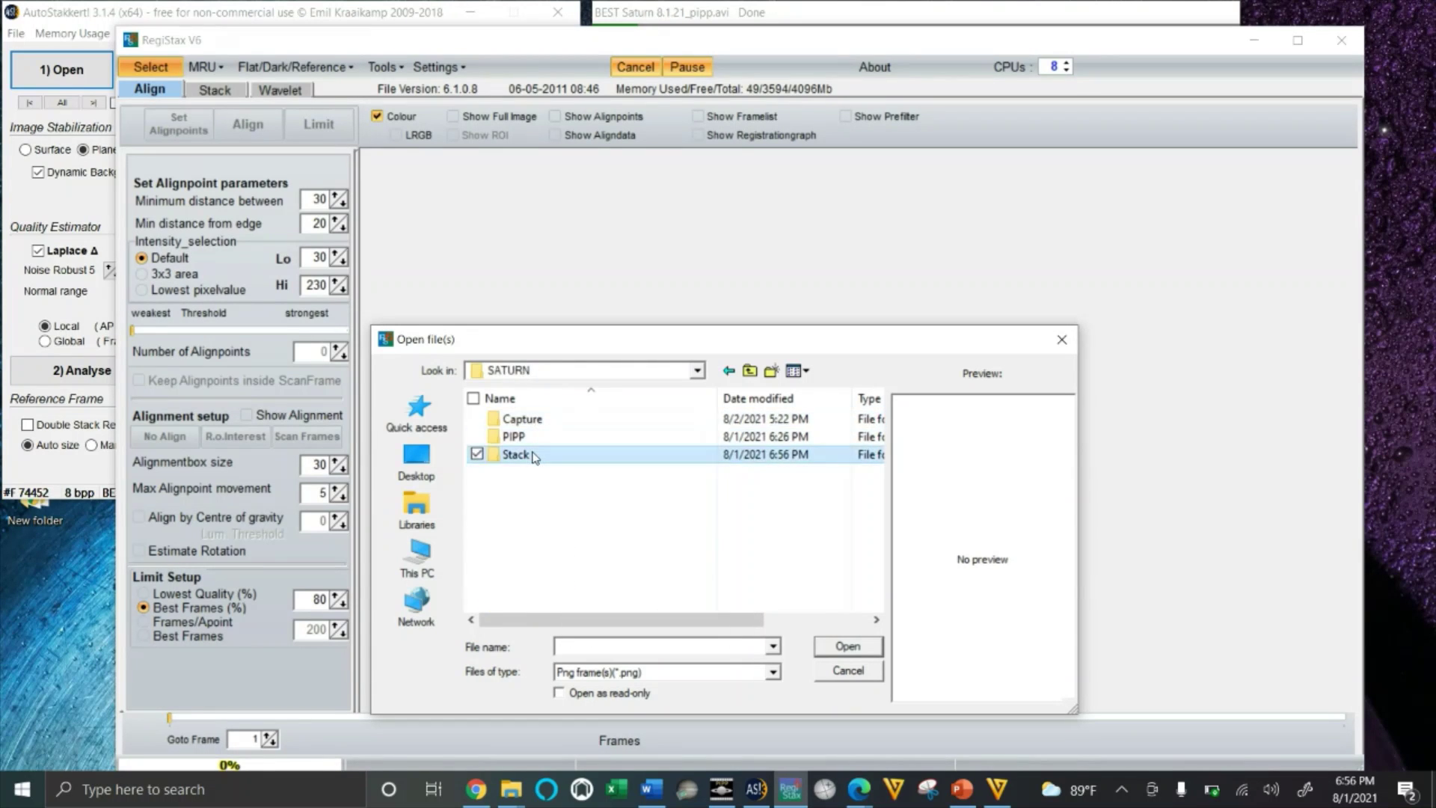
{"action": "double_click", "coordinate": [533, 454]}
{"action": "left_click", "coordinate": [536, 451]}
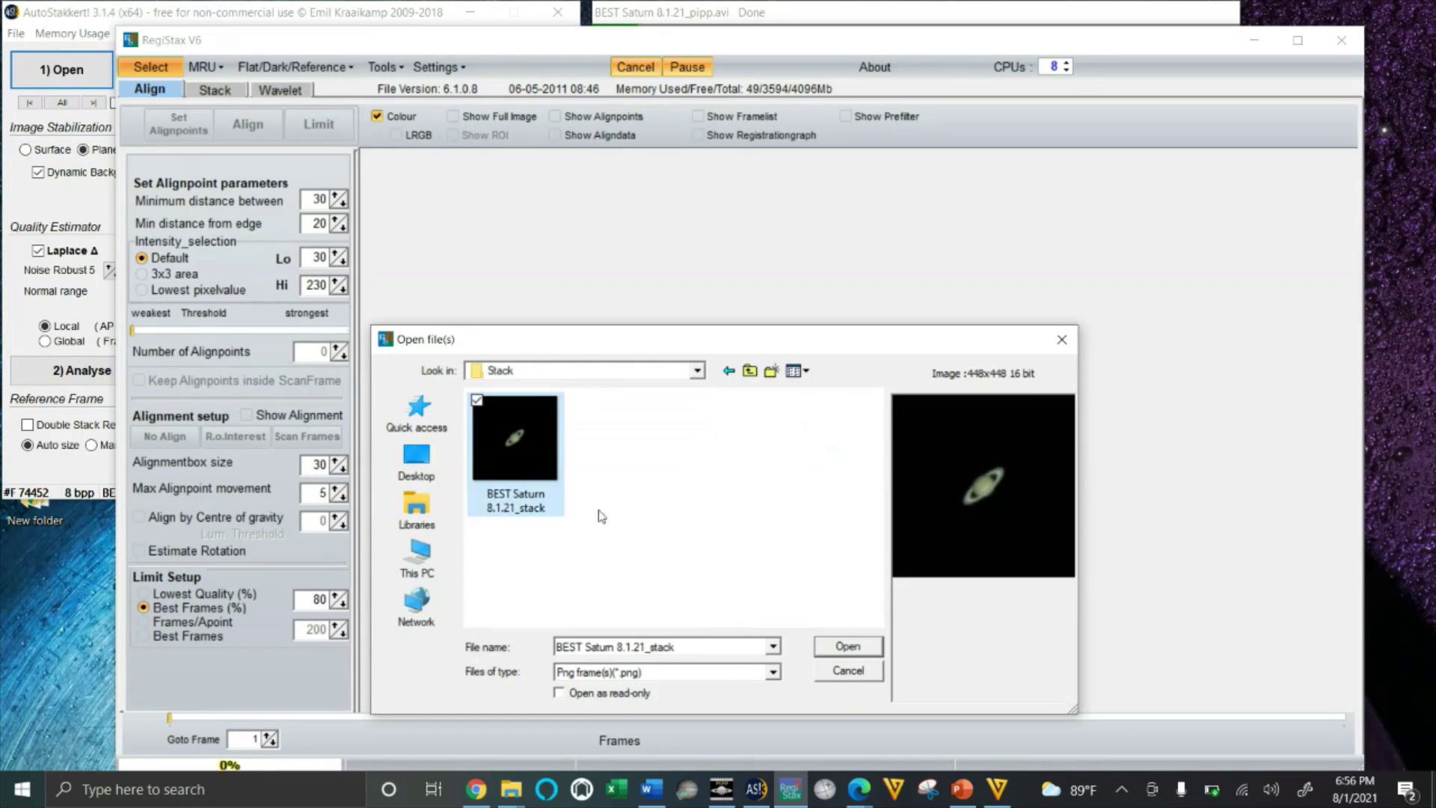
{"action": "left_click", "coordinate": [848, 646]}
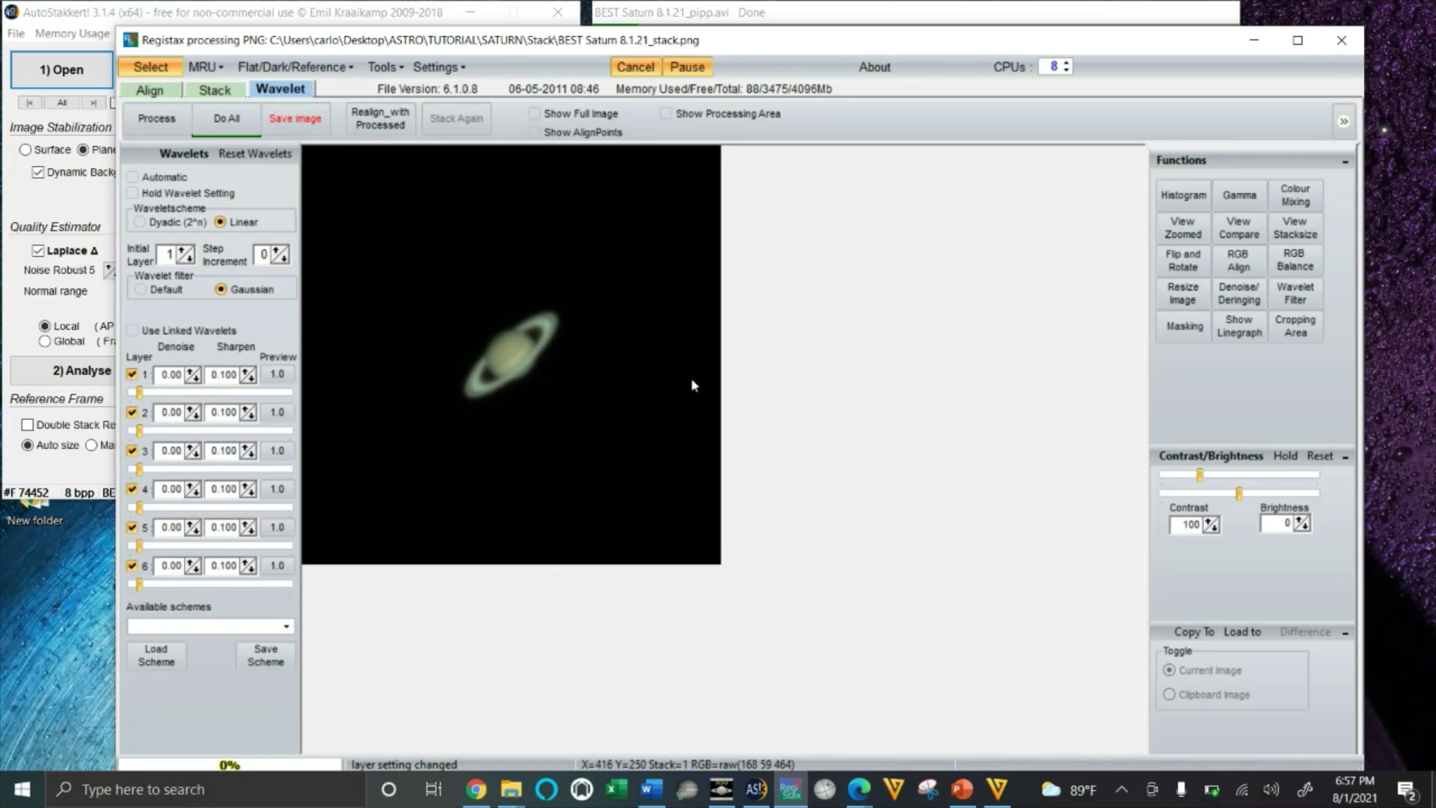
Rotate Saturn to about 41.3 degrees in Flip and Rotate so the rings lie level, then close the panel
{"action": "left_click", "coordinate": [1176, 266]}
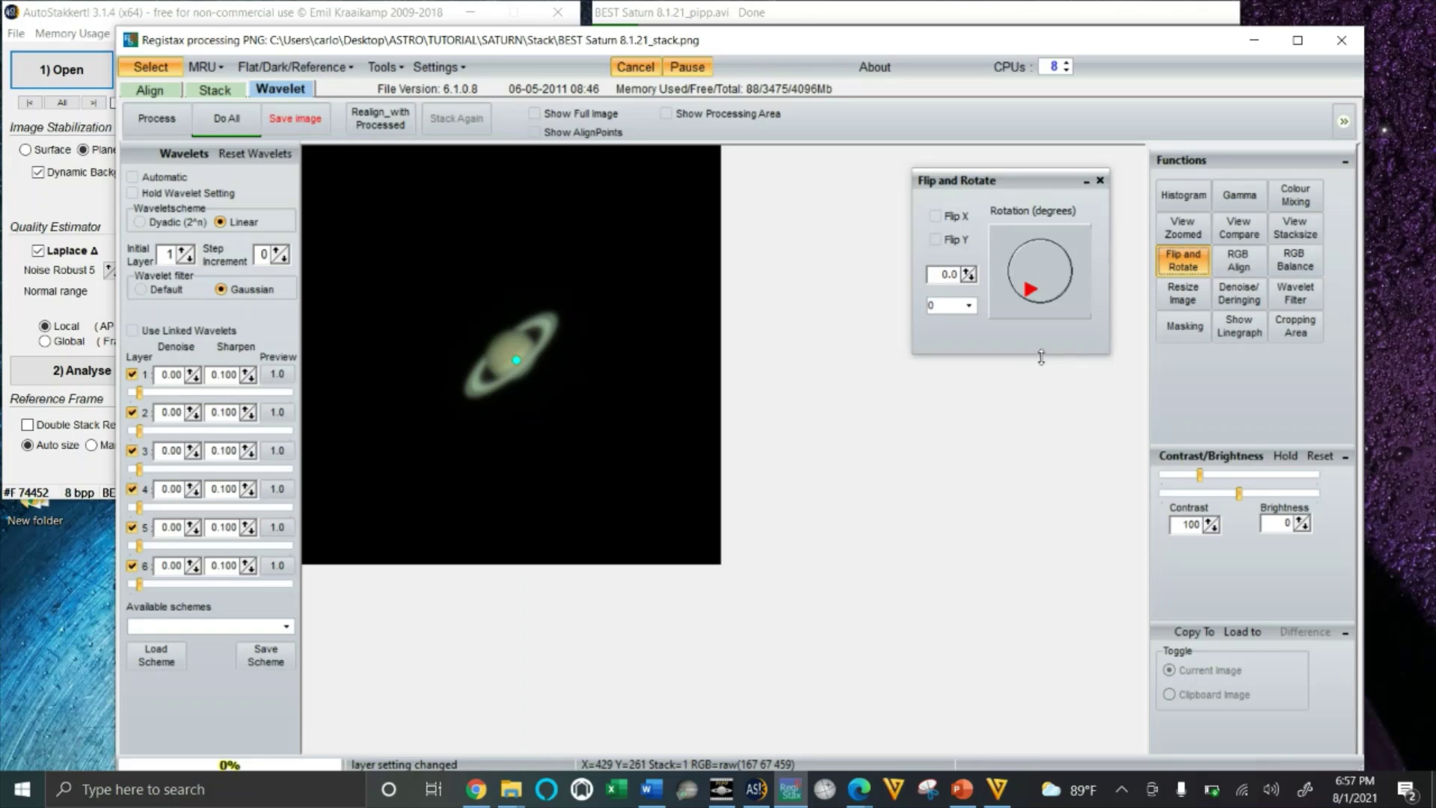
{"action": "left_click", "coordinate": [1030, 297]}
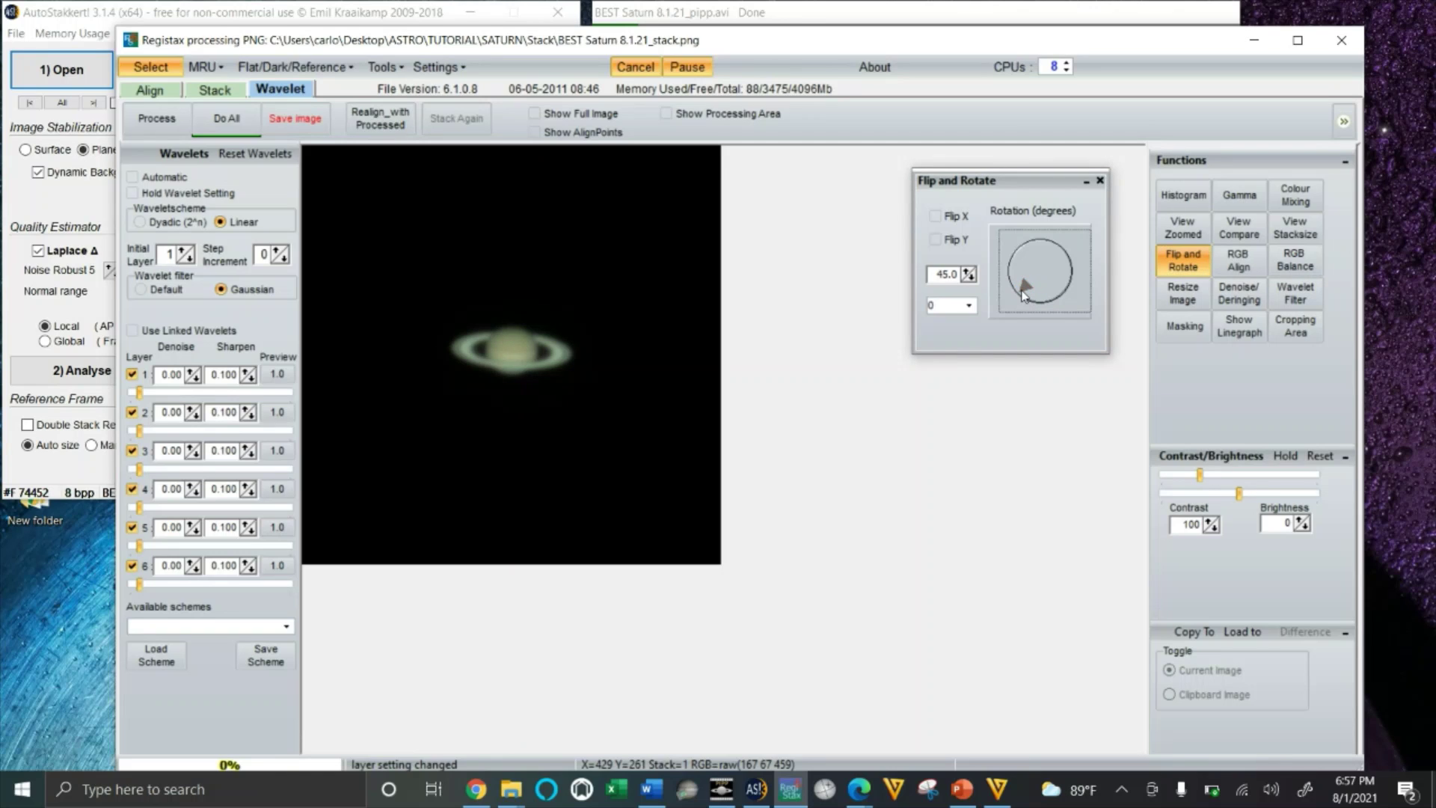
{"action": "left_click", "coordinate": [1024, 295]}
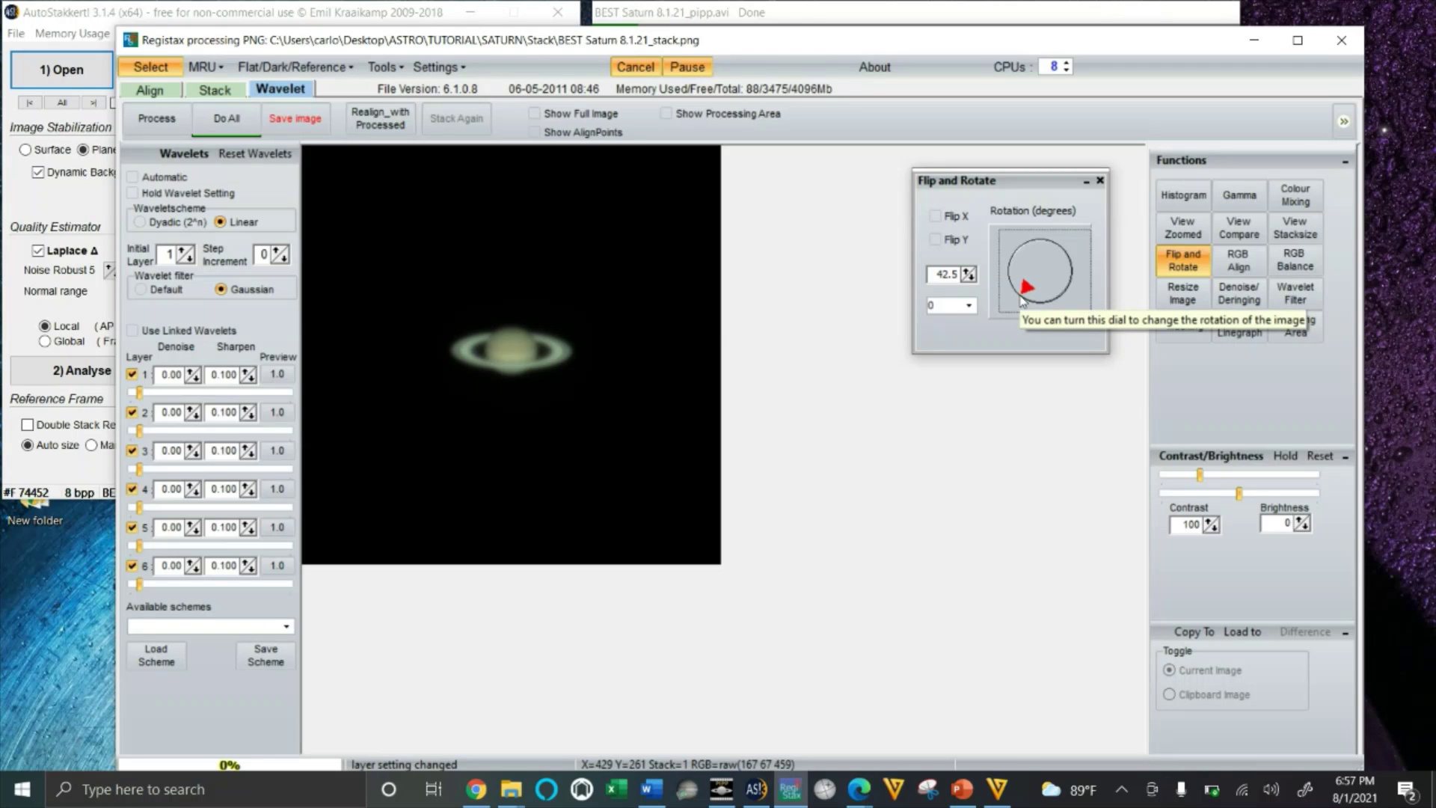
{"action": "left_click", "coordinate": [1023, 301]}
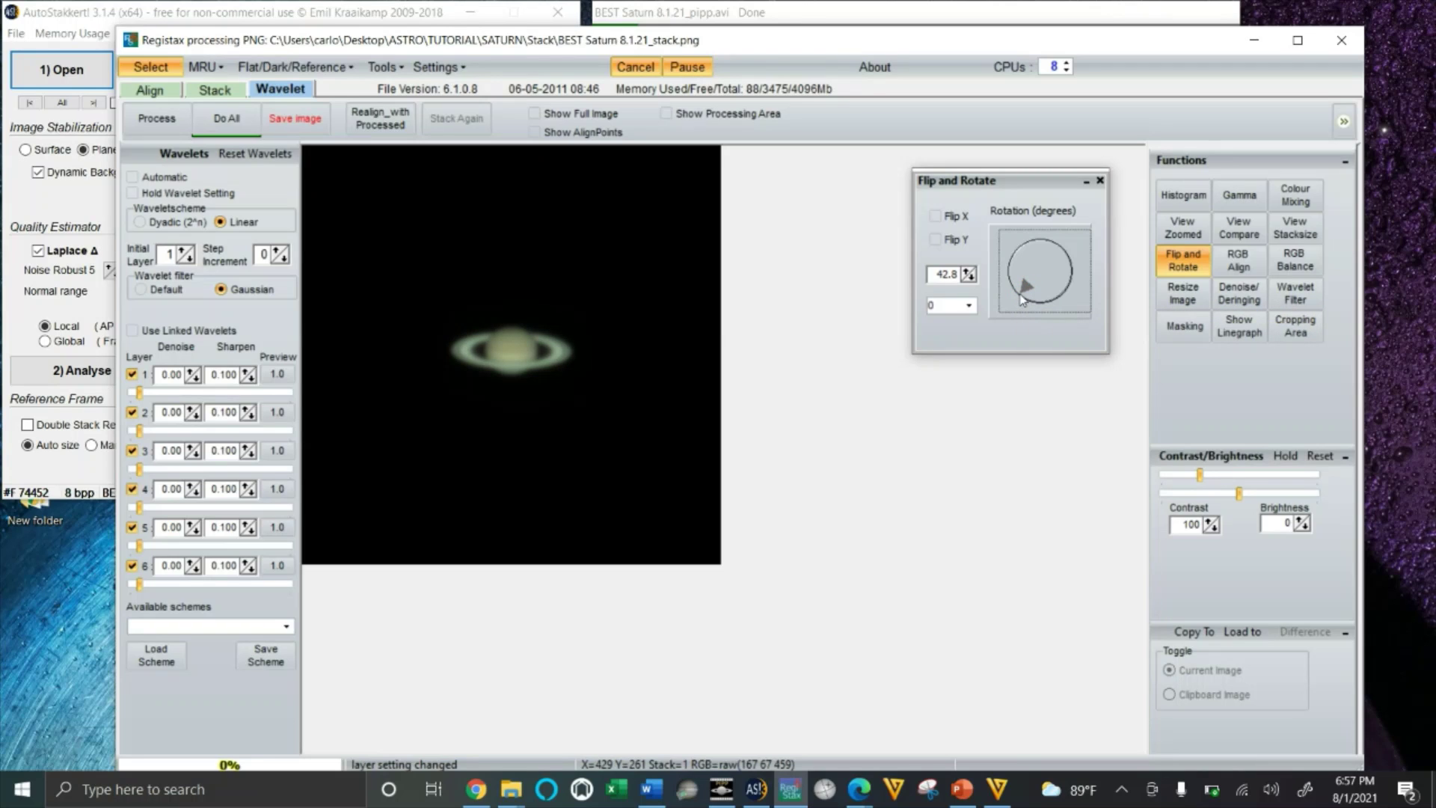
{"action": "left_click", "coordinate": [1022, 301]}
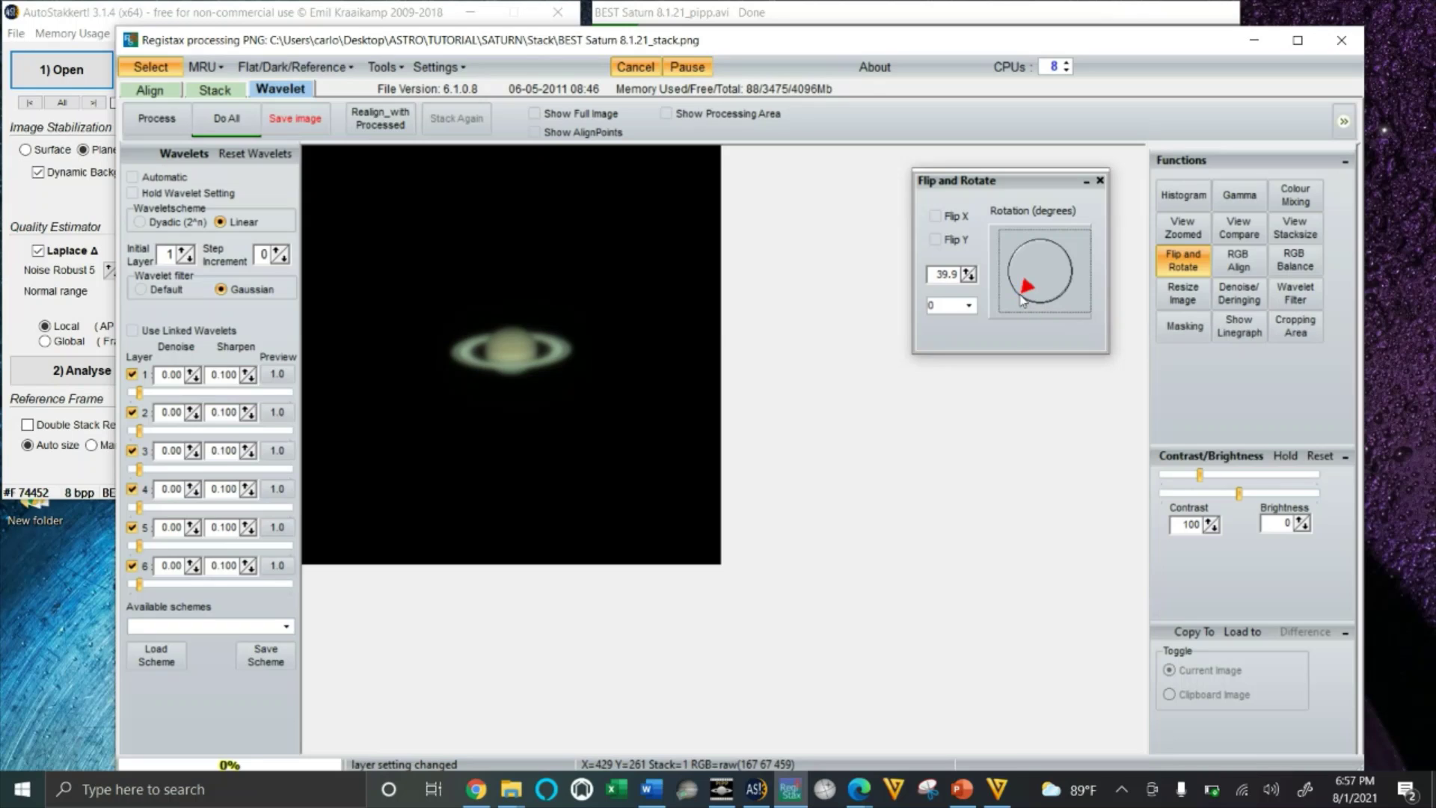
{"action": "left_click", "coordinate": [1022, 299]}
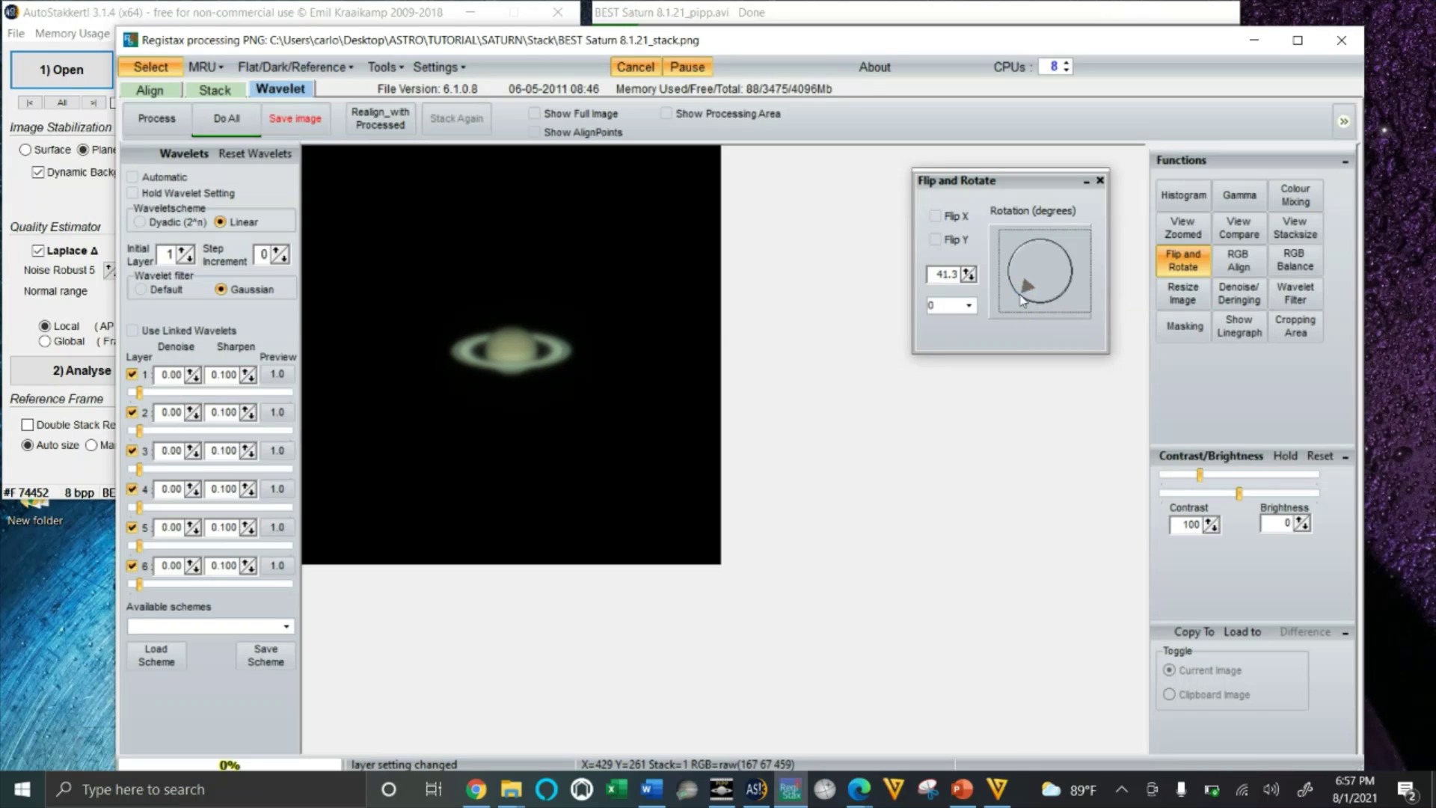
{"action": "left_click", "coordinate": [932, 420]}
{"action": "left_click", "coordinate": [1100, 182]}
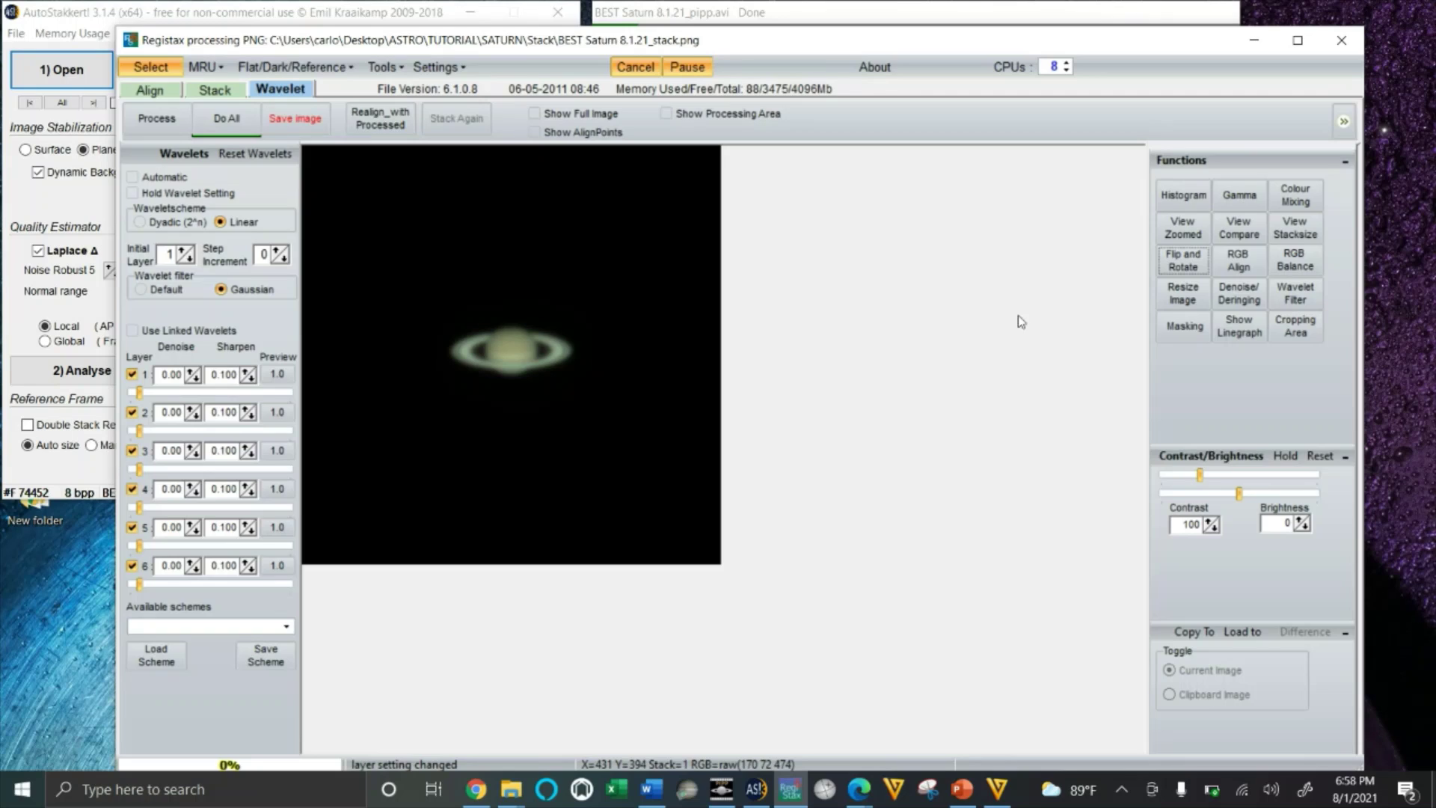
Auto-balance the RGB channels in HistoRGB to red 1.05, green 0.95, blue 1.16, then close the panel
{"action": "left_click", "coordinate": [1294, 259]}
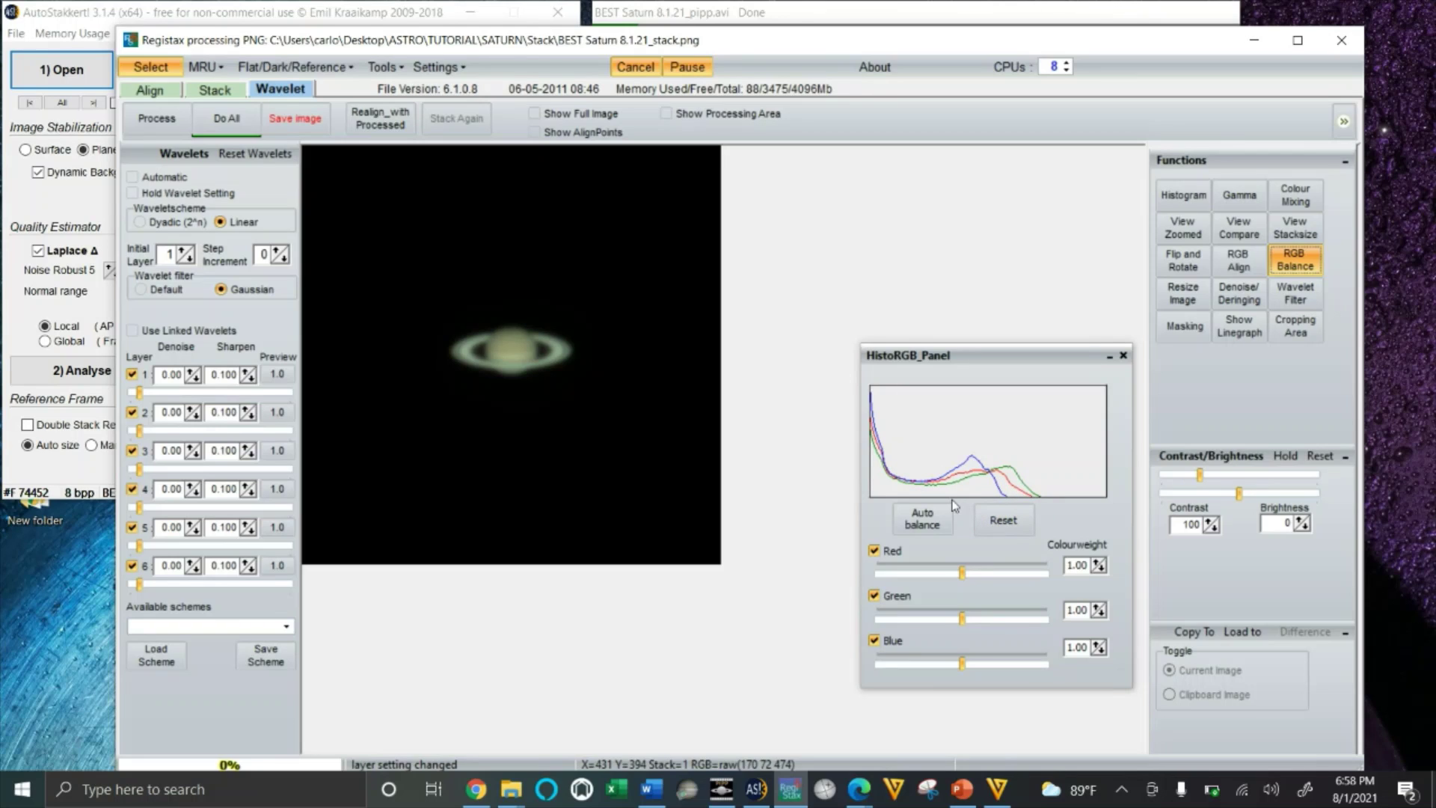
{"action": "left_click", "coordinate": [928, 523]}
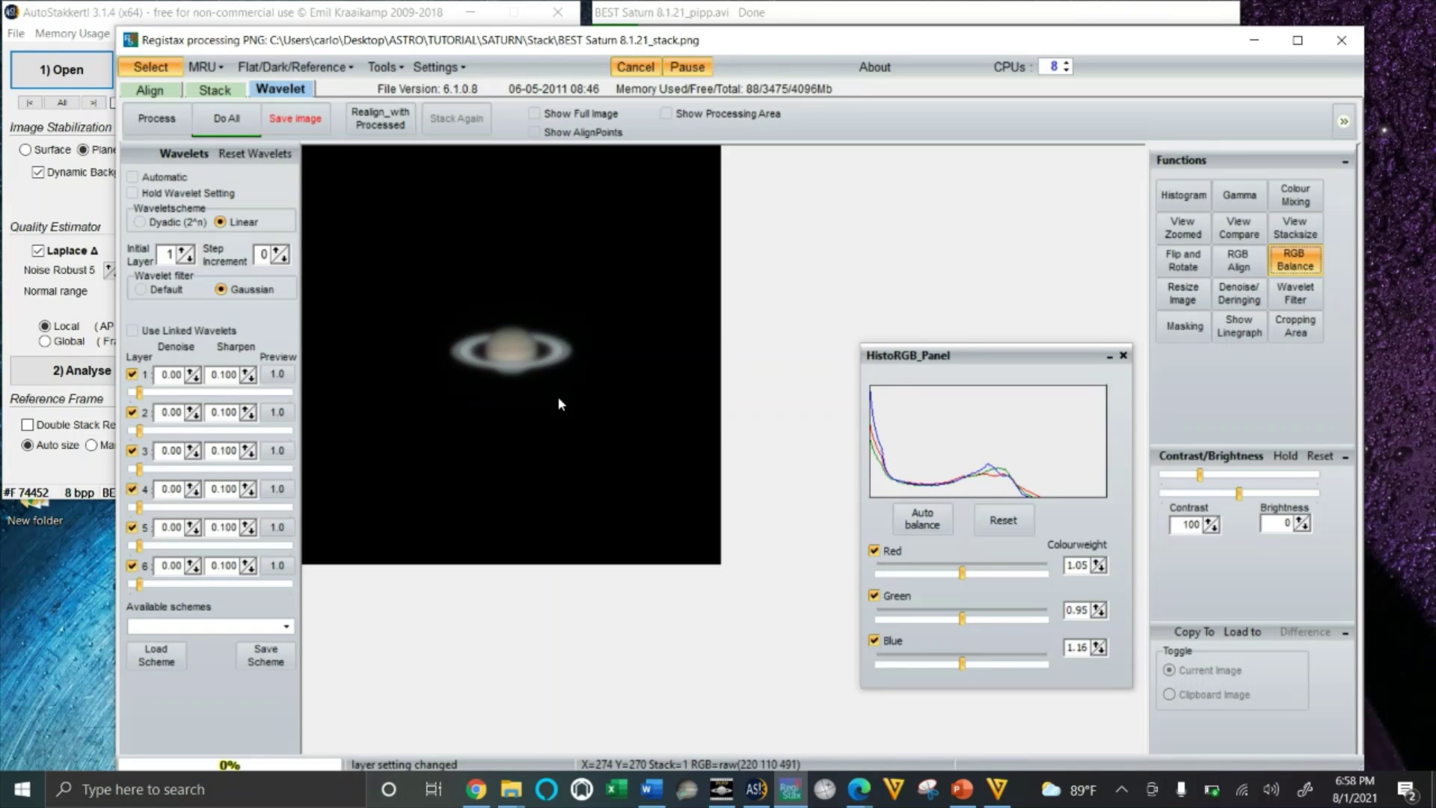
{"action": "left_click", "coordinate": [1123, 355]}
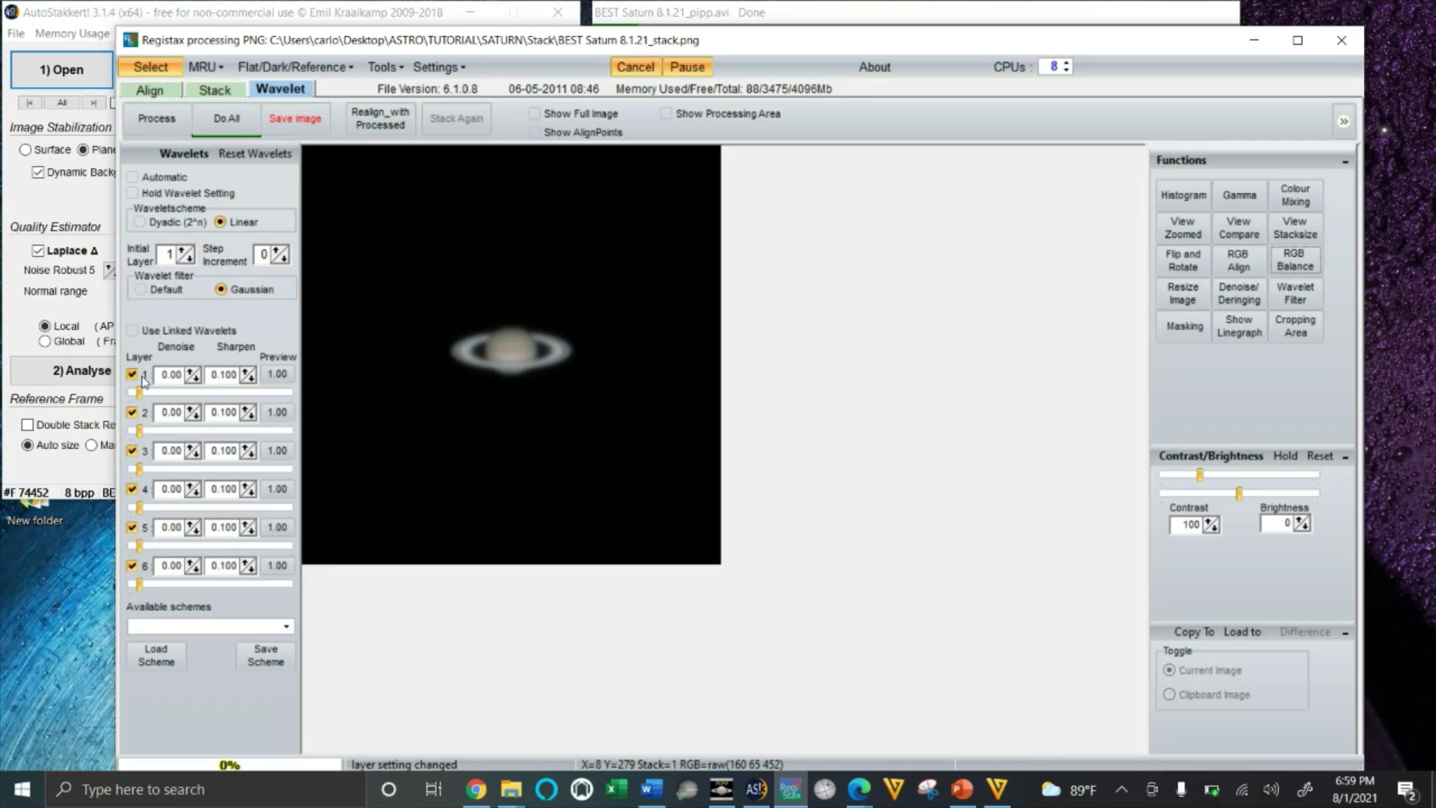
Drag the wavelet Layer 1 slider to about 50.9 and Layer 2 to about 68.1
{"action": "left_click_drag", "start_coordinate": [142, 395], "coordinate": [188, 394]}
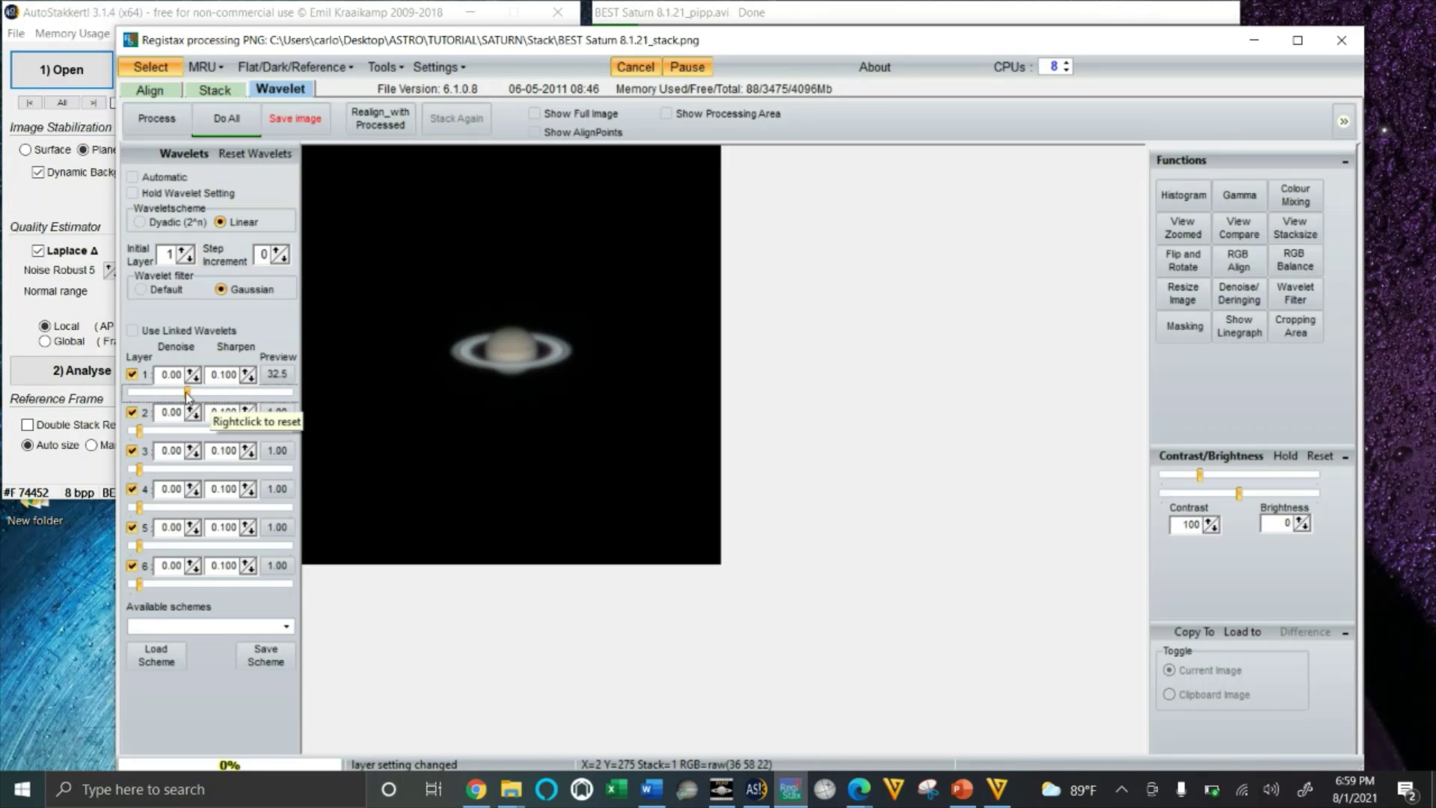
{"action": "mouse_move", "coordinate": [187, 397]}
{"action": "left_mouse_down"}
{"action": "mouse_move", "coordinate": [231, 396]}
{"action": "mouse_move", "coordinate": [214, 395]}
{"action": "left_mouse_up"}
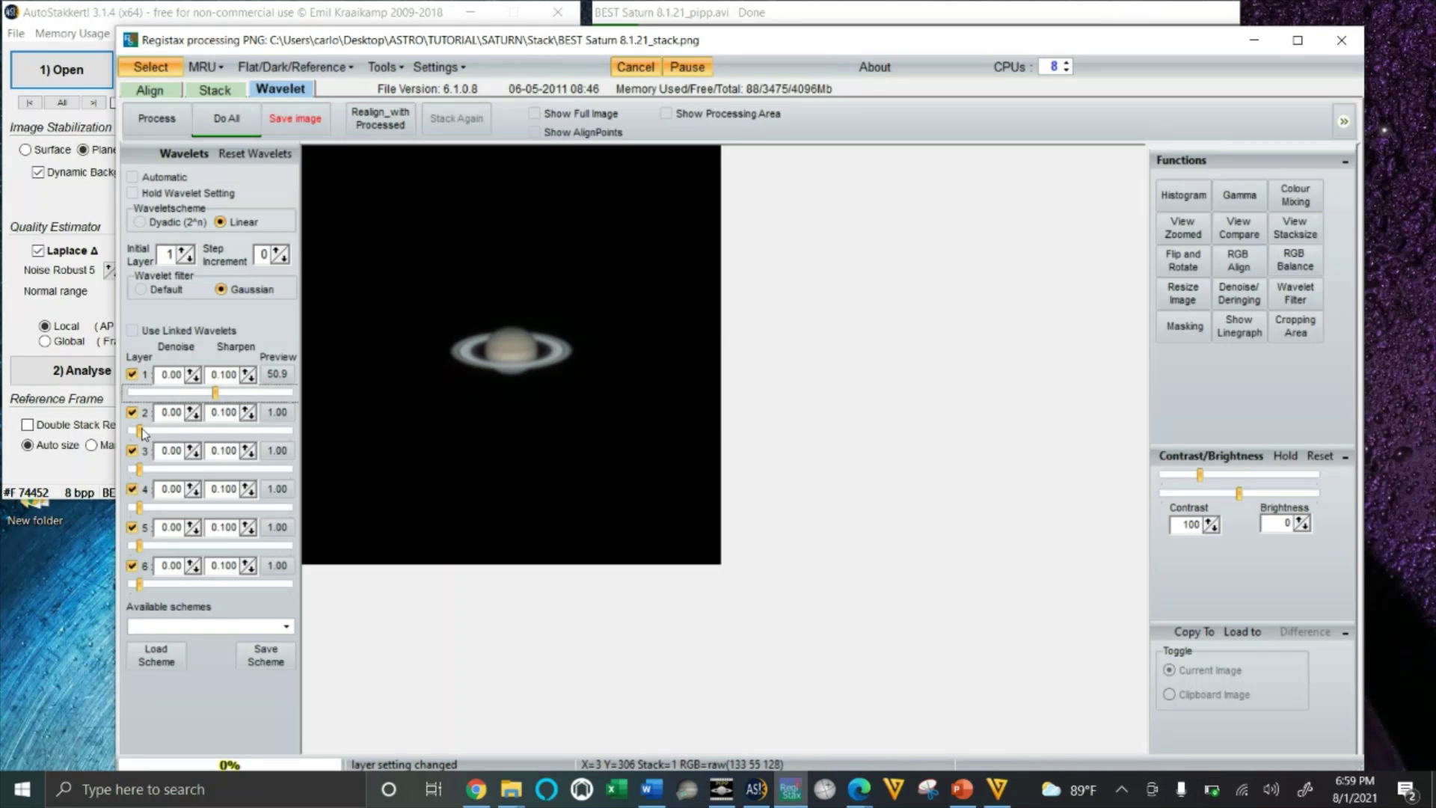
{"action": "left_click_drag", "start_coordinate": [139, 431], "coordinate": [196, 432]}
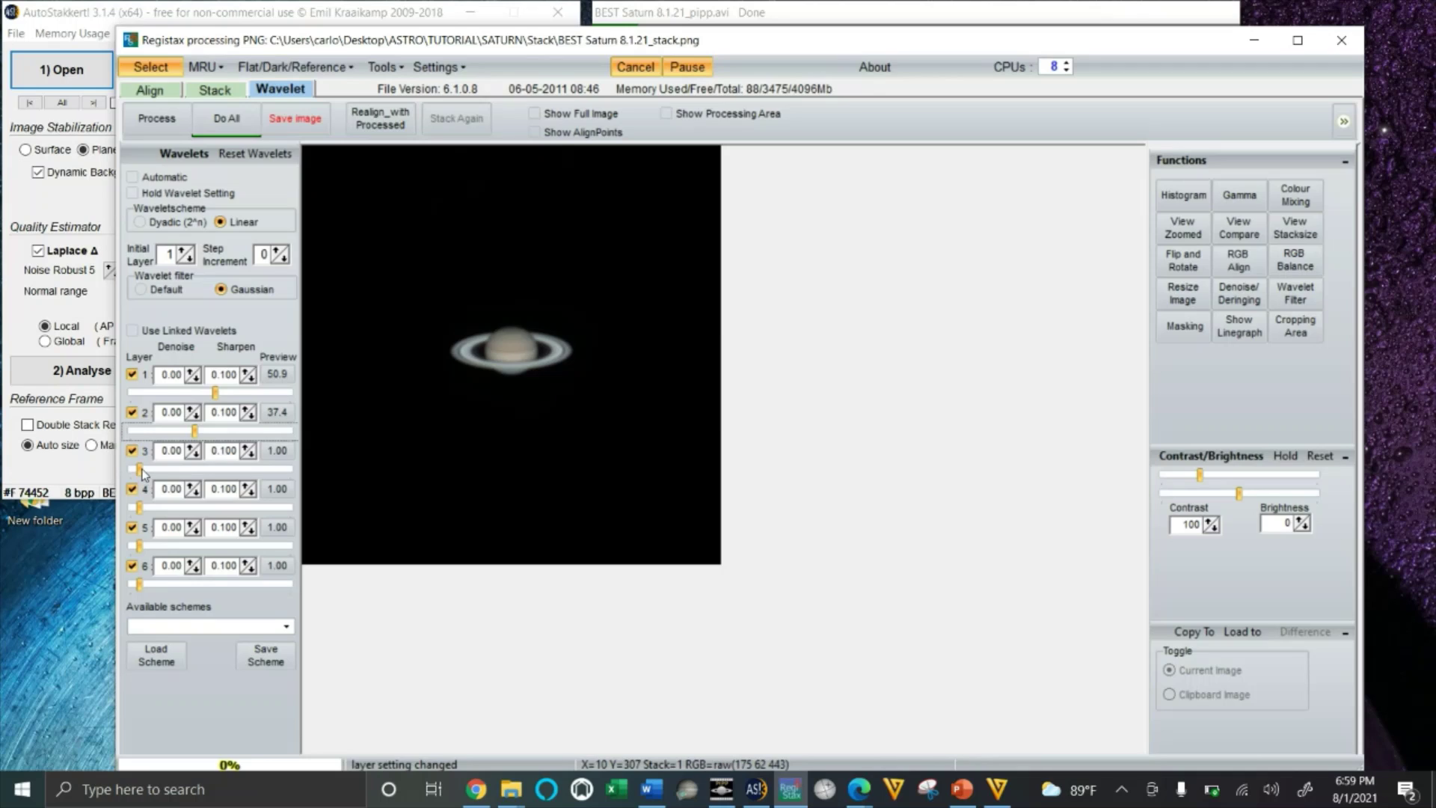
{"action": "left_click_drag", "start_coordinate": [195, 432], "coordinate": [240, 436]}
{"action": "mouse_move", "coordinate": [240, 434]}
{"action": "left_mouse_down"}
{"action": "mouse_move", "coordinate": [267, 434]}
{"action": "mouse_move", "coordinate": [208, 434]}
{"action": "mouse_move", "coordinate": [241, 433]}
{"action": "left_mouse_up"}
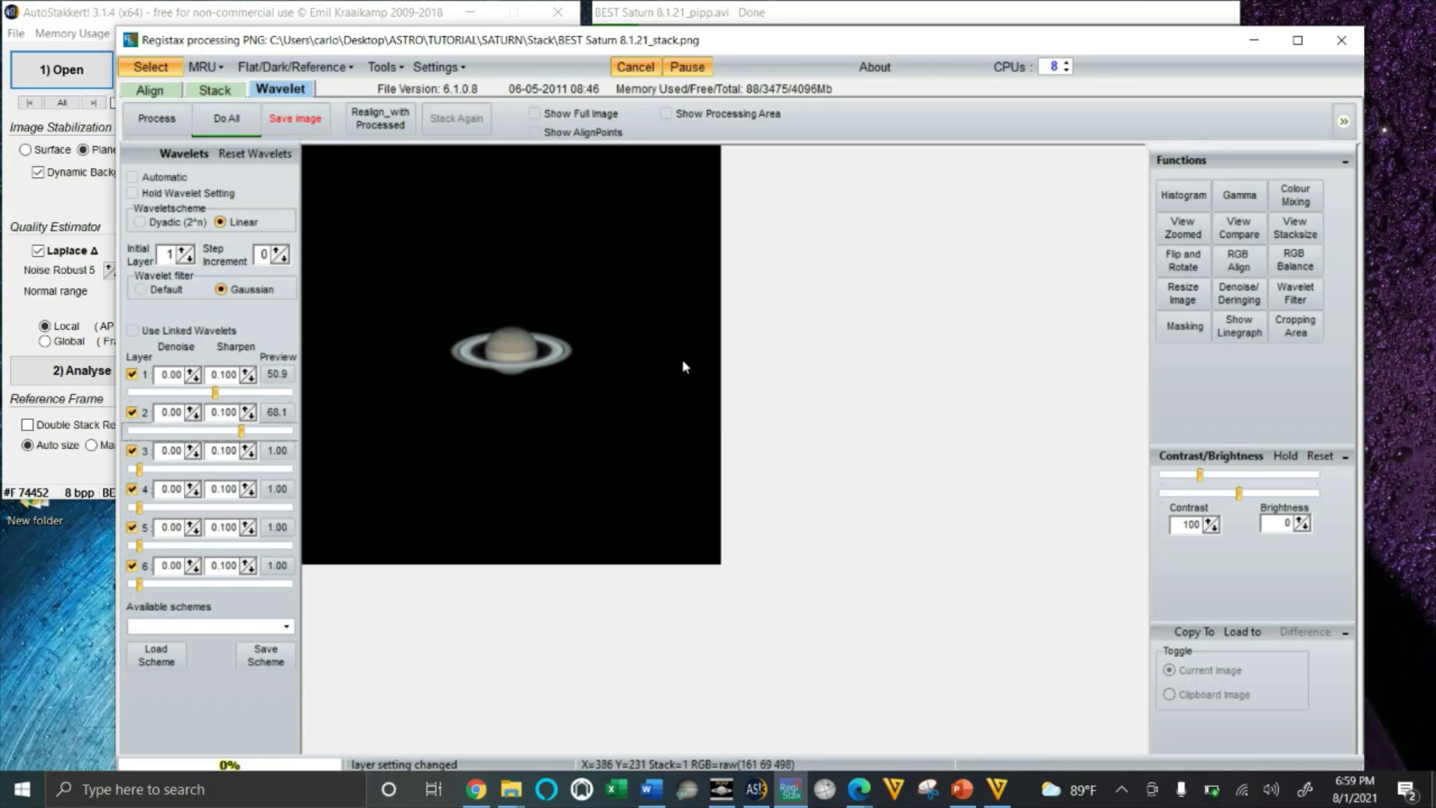
Open View Zoomed, push layer 2 sharpening to about 90 and add layer 3 sharpening around 41.1
{"action": "left_click", "coordinate": [1180, 232]}
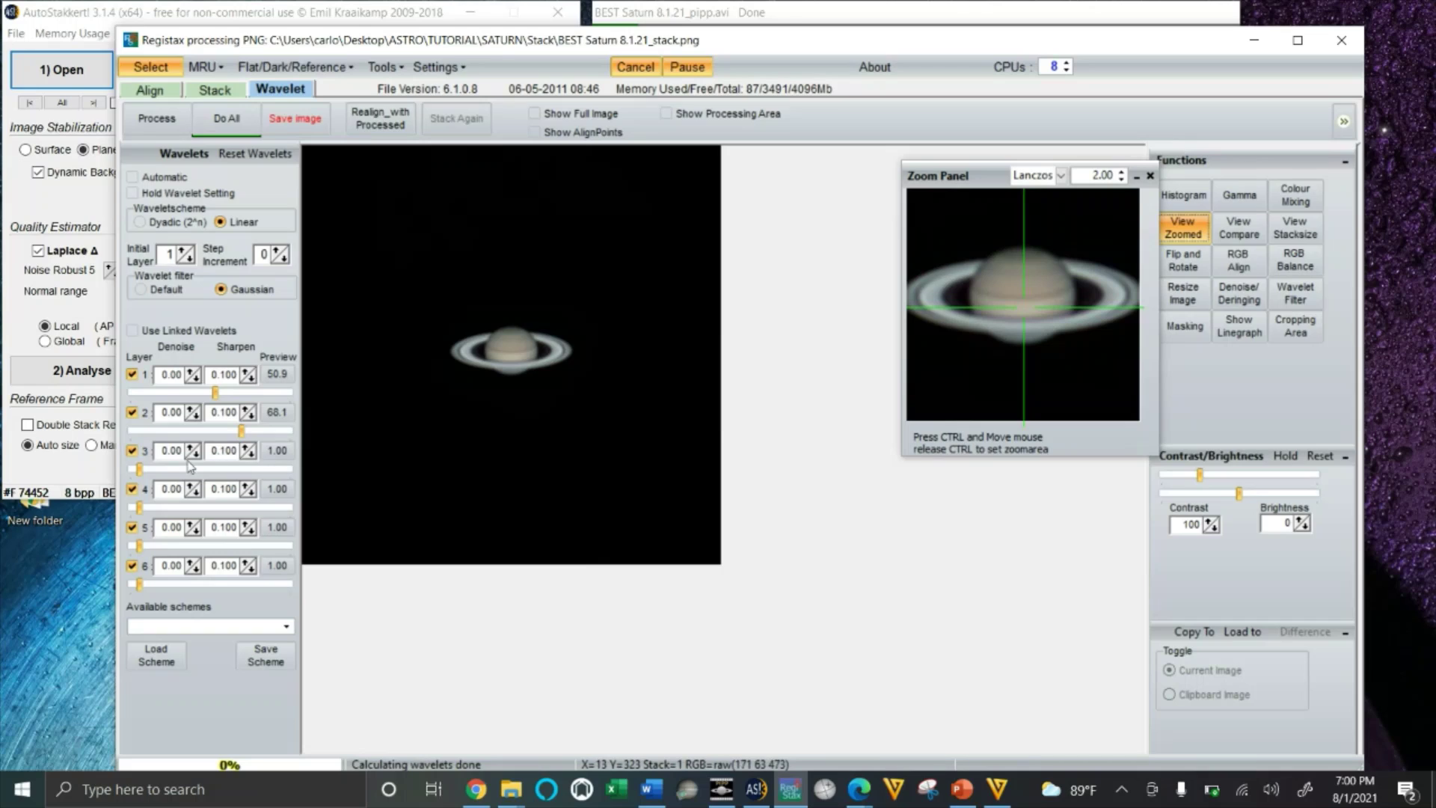
{"action": "left_click_drag", "start_coordinate": [241, 431], "coordinate": [288, 429]}
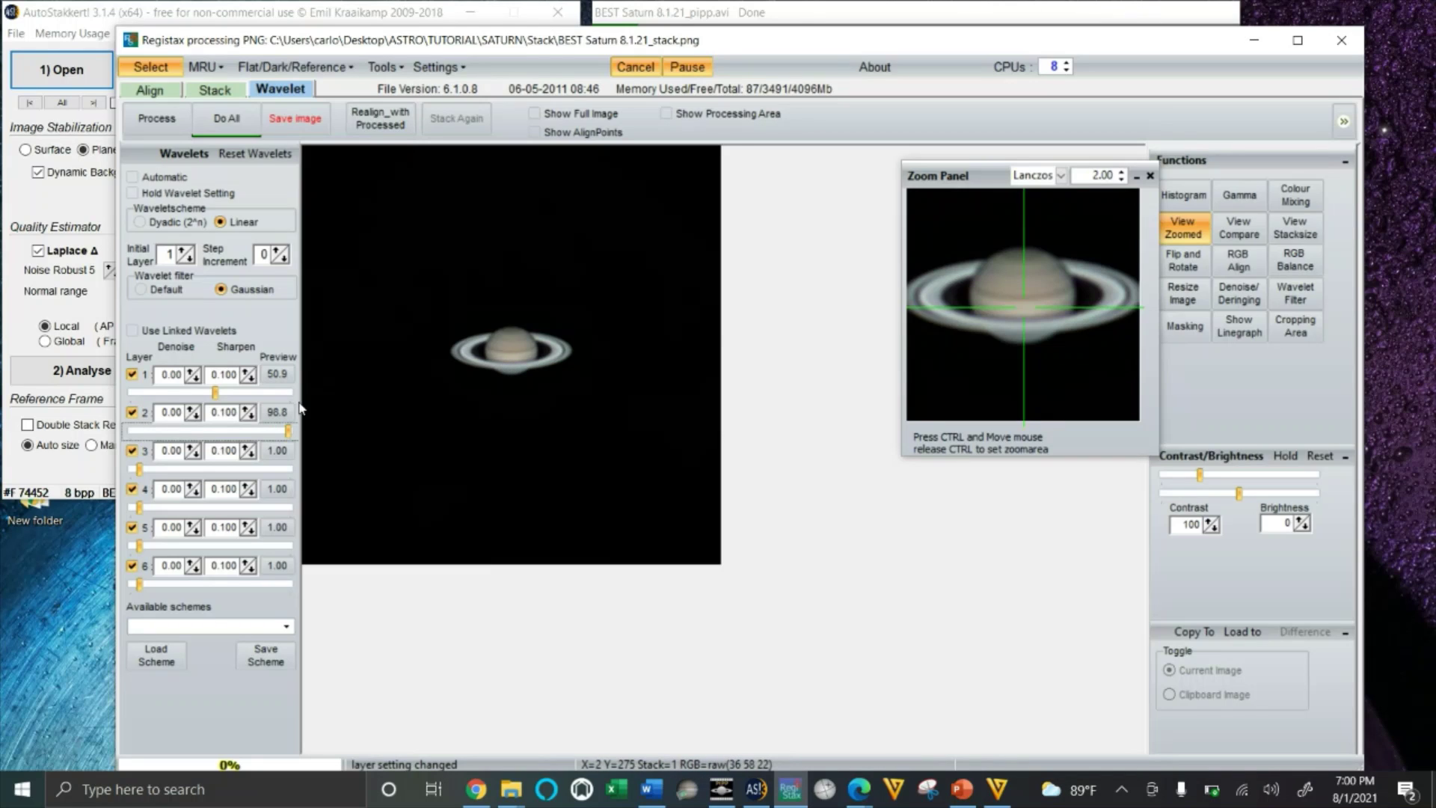
{"action": "left_click_drag", "start_coordinate": [288, 430], "coordinate": [253, 430]}
{"action": "left_click_drag", "start_coordinate": [141, 469], "coordinate": [211, 471]}
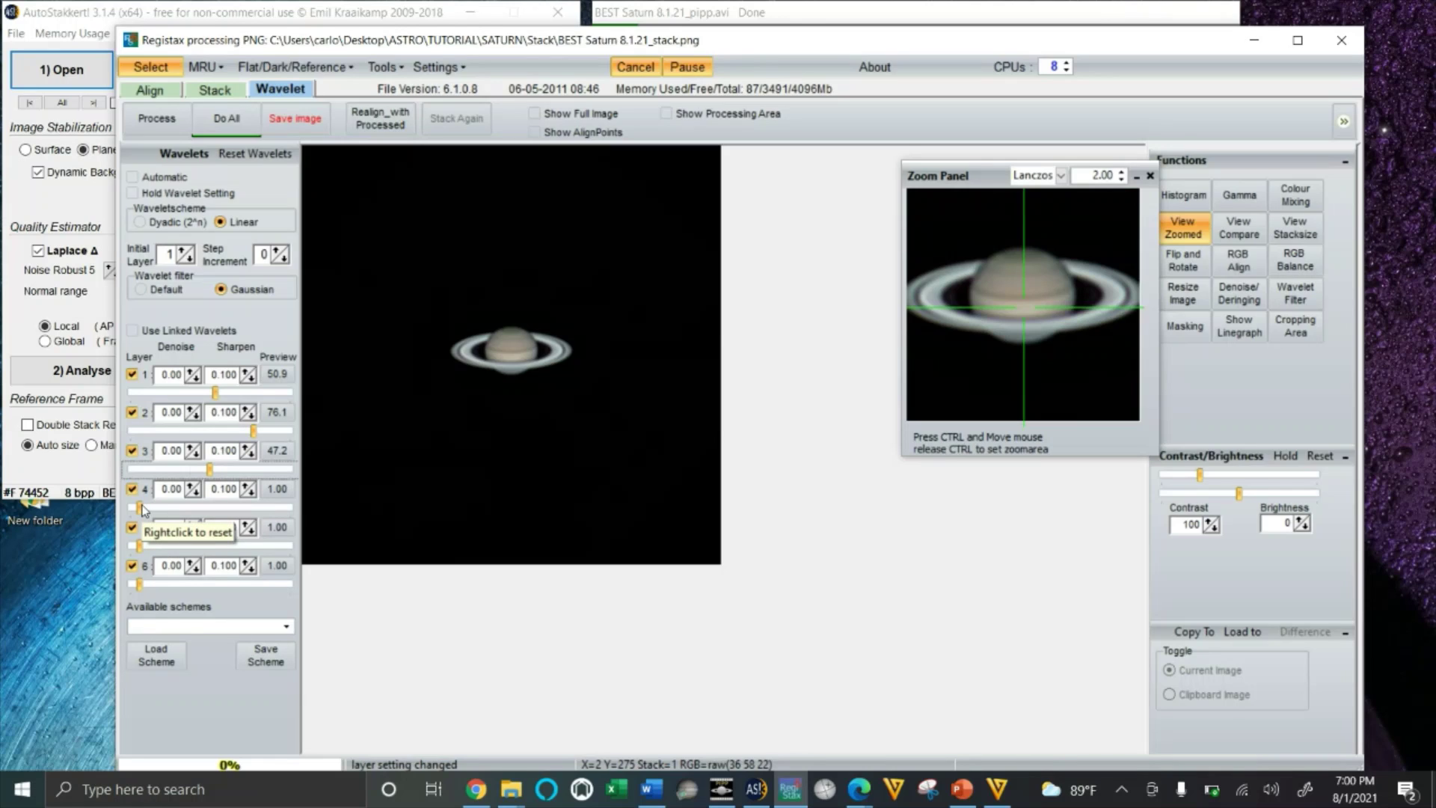
Add layer 4 and layer 6 sharpening, settling layer 4 at 16.5 and easing layer 2 to 58.9
{"action": "left_click_drag", "start_coordinate": [142, 510], "coordinate": [189, 546]}
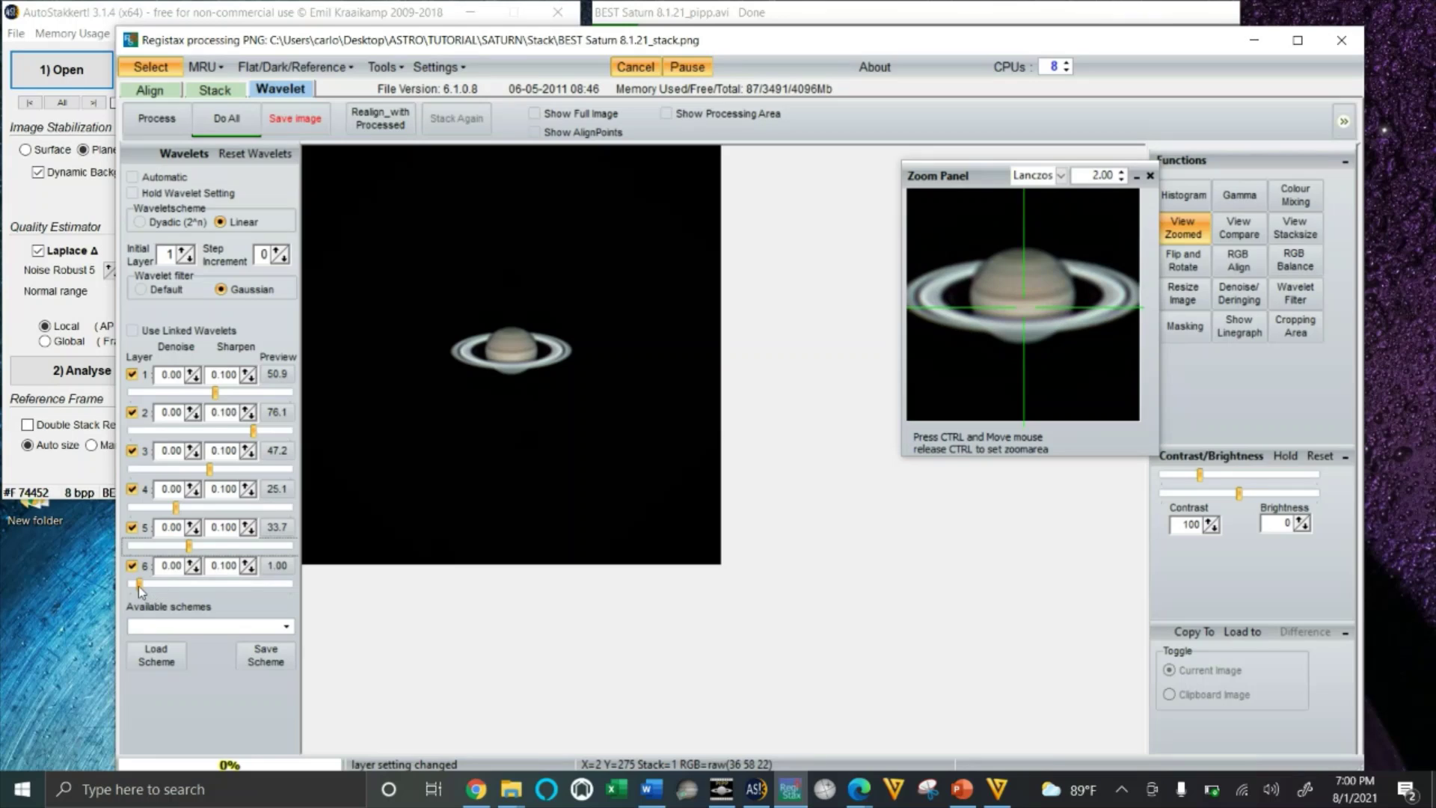
{"action": "left_click_drag", "start_coordinate": [138, 589], "coordinate": [144, 547]}
{"action": "left_click_drag", "start_coordinate": [176, 507], "coordinate": [202, 473]}
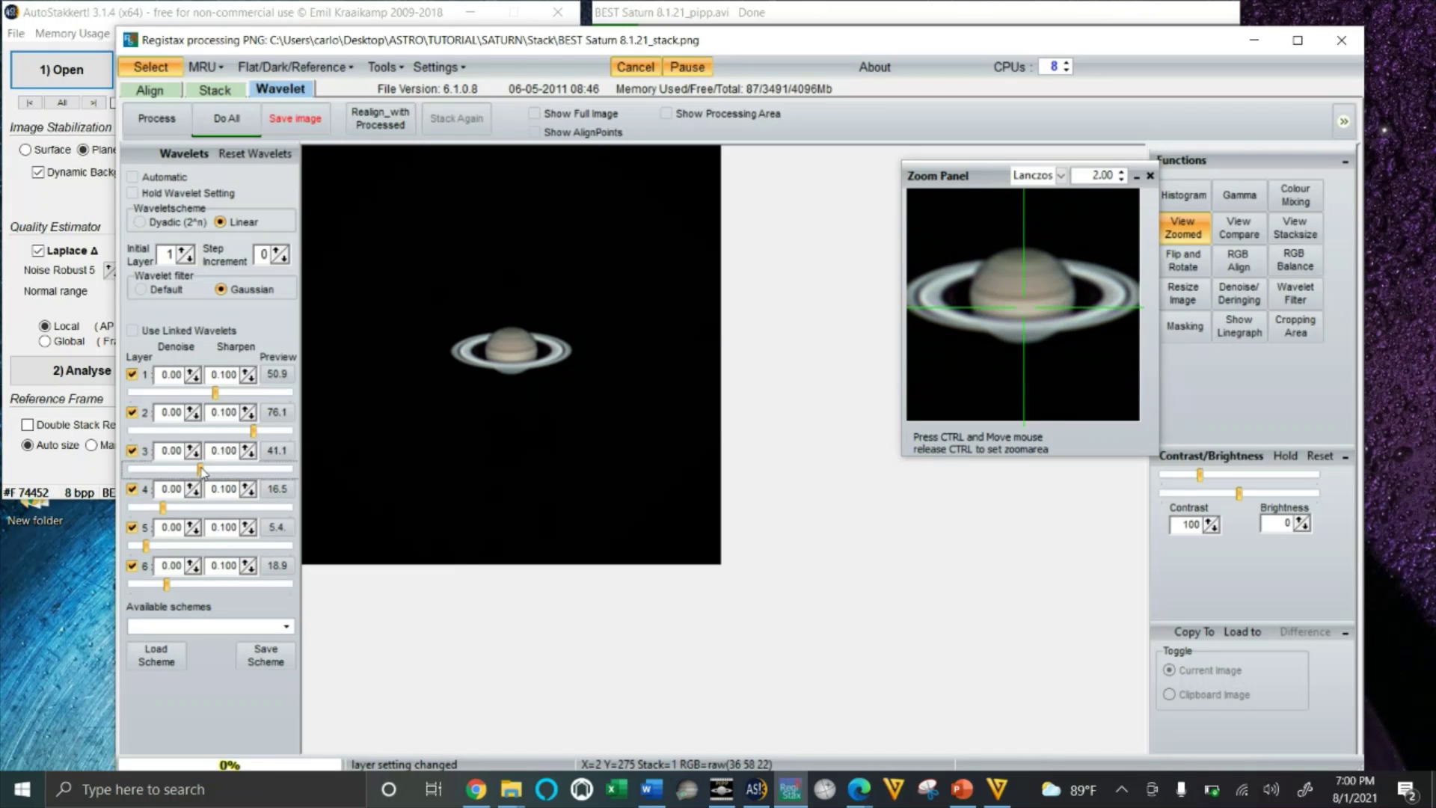
{"action": "left_click_drag", "start_coordinate": [253, 432], "coordinate": [235, 432]}
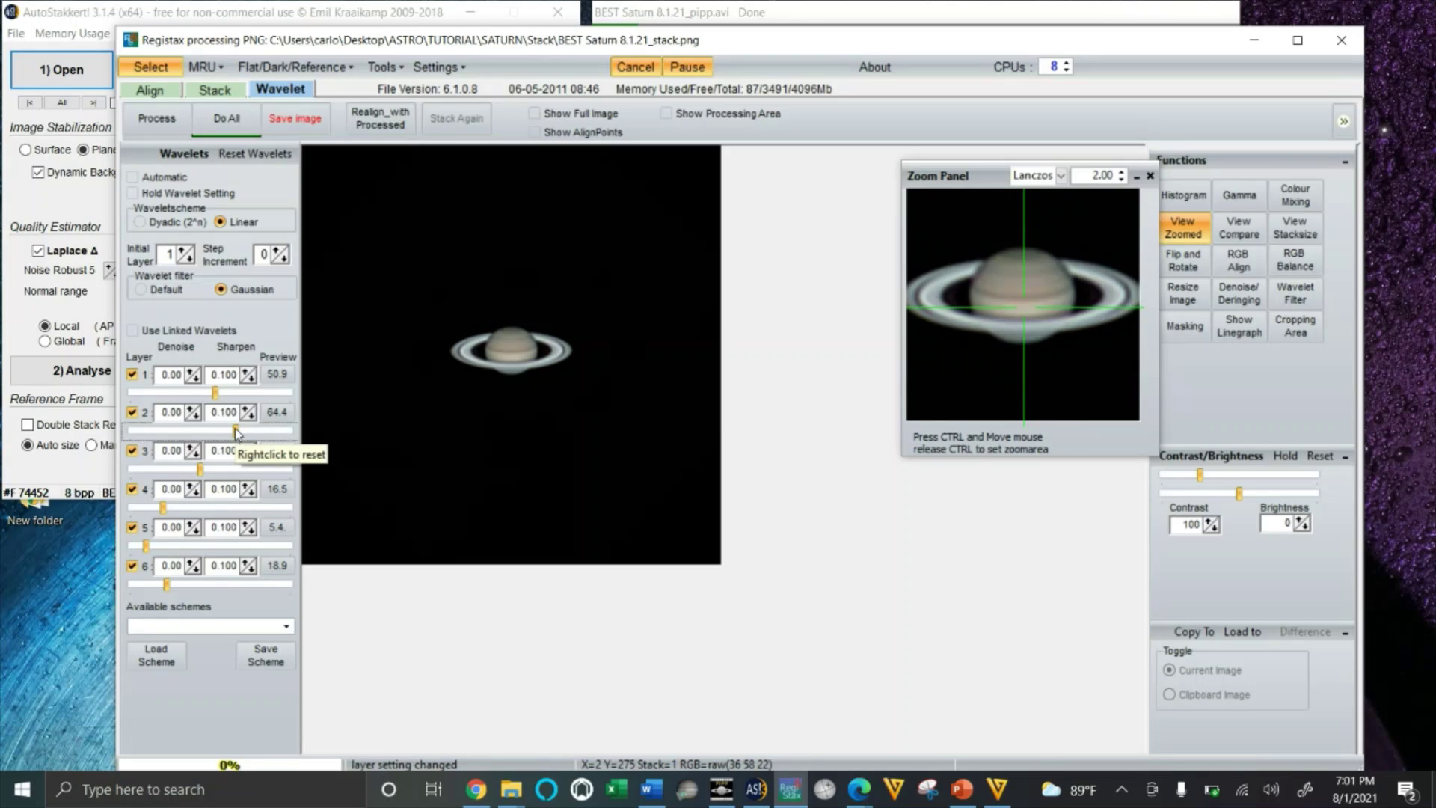
{"action": "left_click_drag", "start_coordinate": [234, 428], "coordinate": [227, 429]}
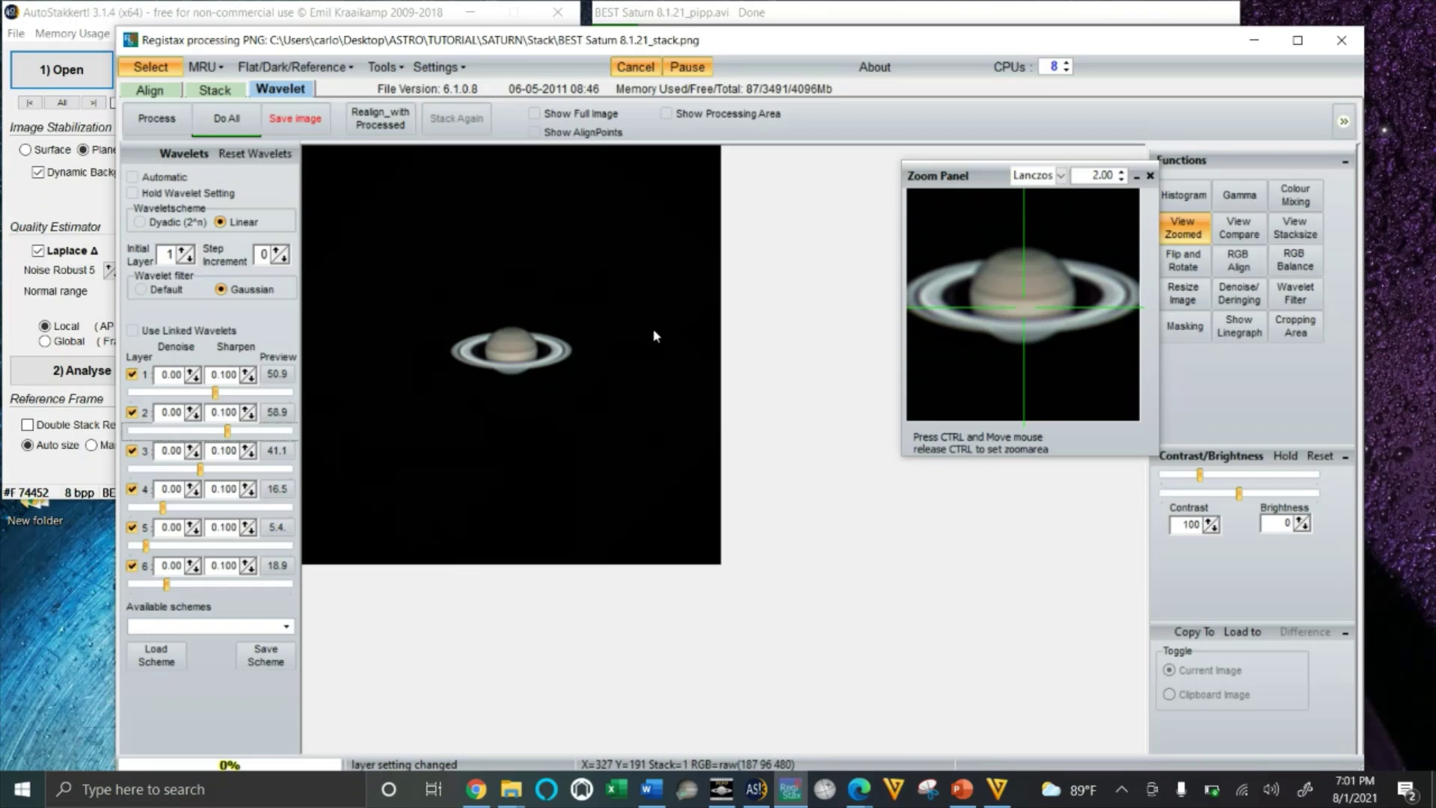
Close the Zoom Panel and run Do All to 100% on the full Saturn image
{"action": "left_click", "coordinate": [1149, 175]}
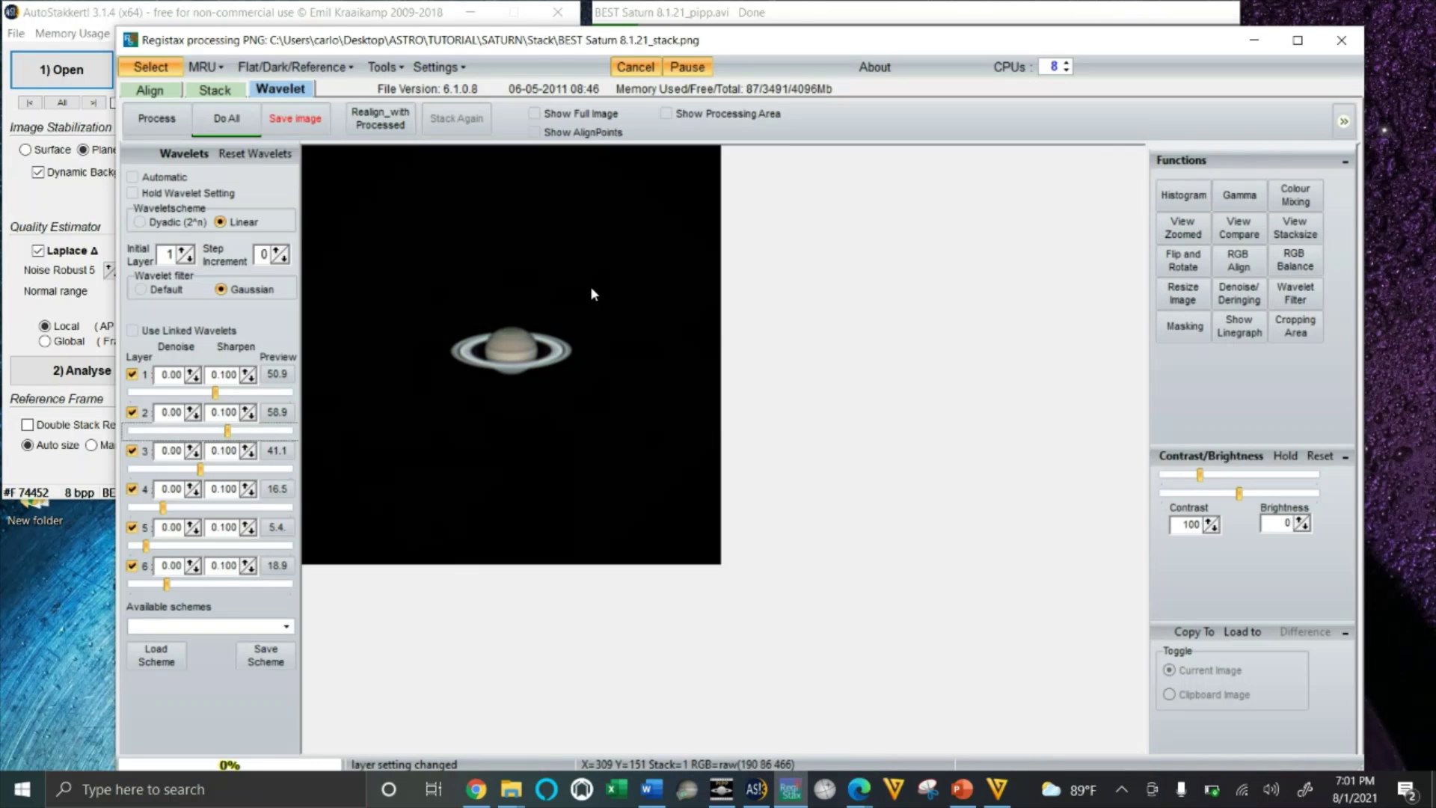
{"action": "left_click", "coordinate": [236, 121]}
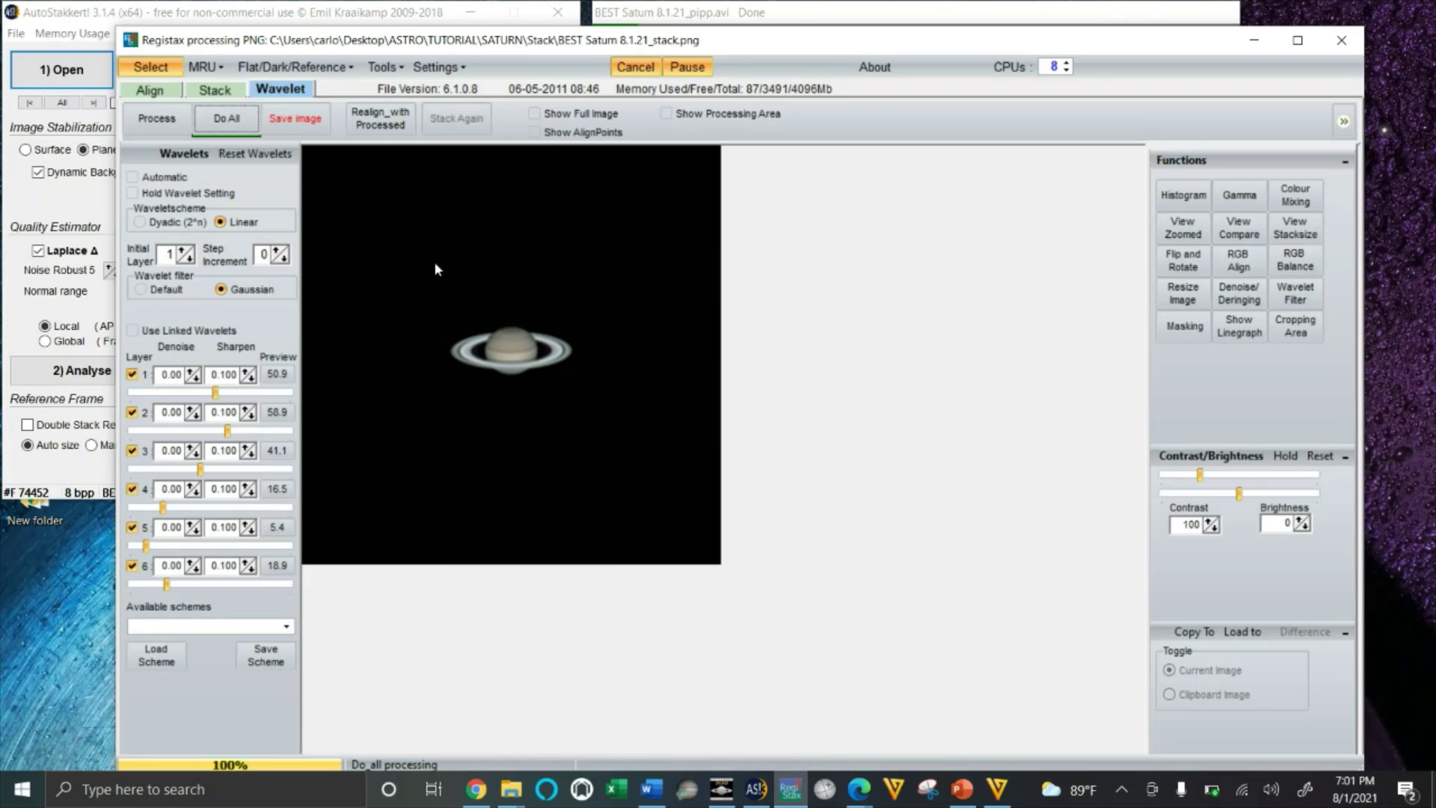
Start Save image and choose the SATURN folder as the destination
{"action": "left_click", "coordinate": [302, 118]}
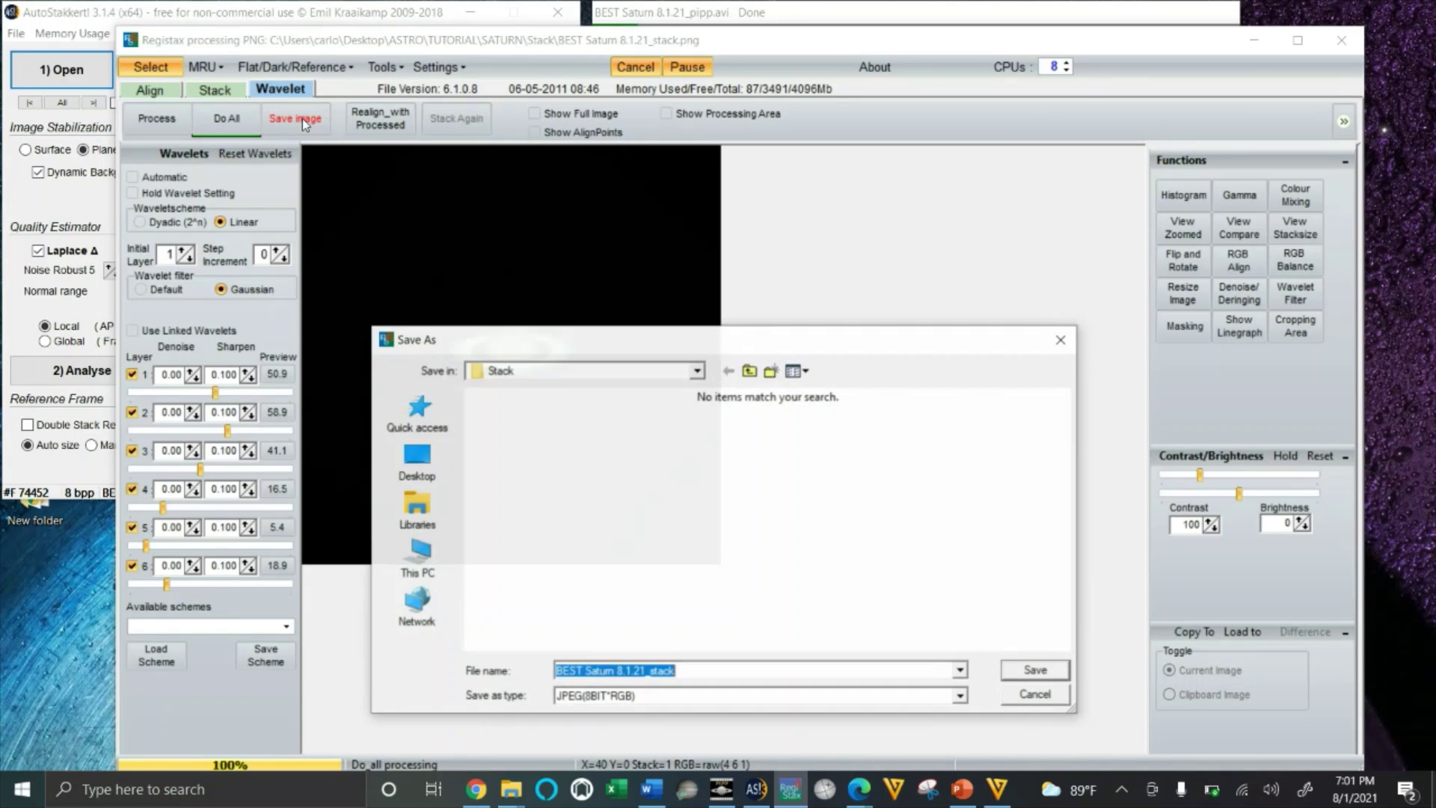
{"action": "left_click", "coordinate": [536, 372]}
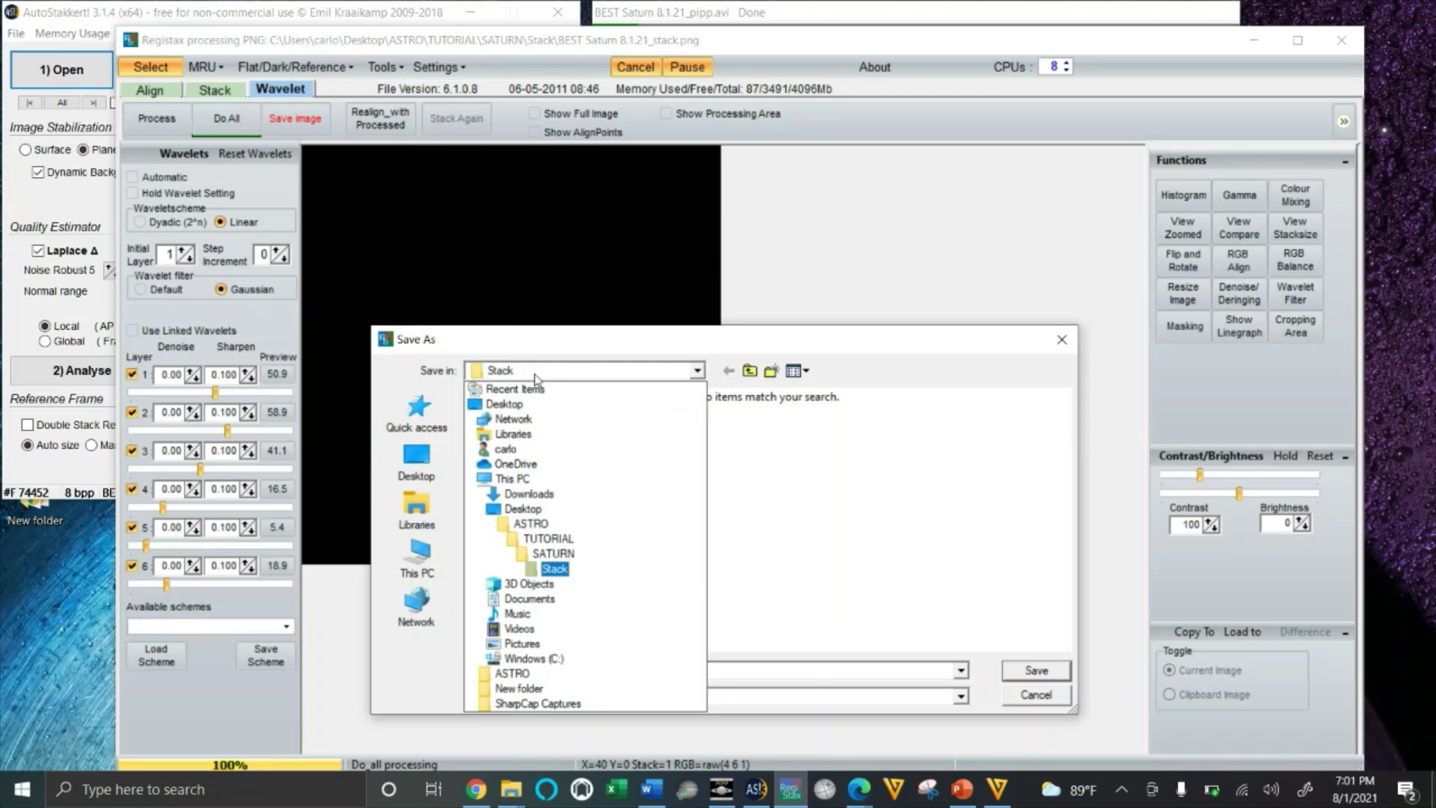
{"action": "left_click", "coordinate": [574, 553]}
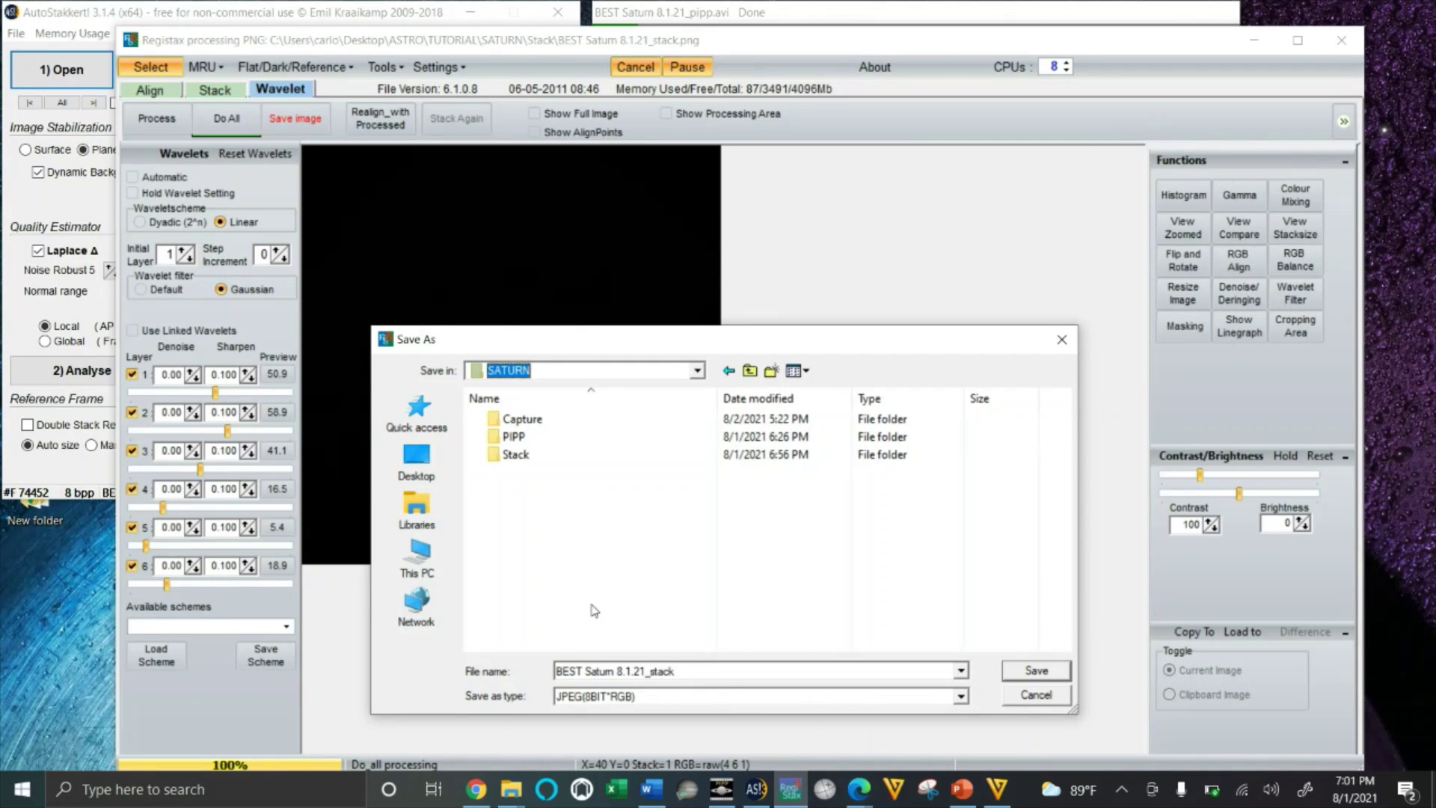
{"action": "left_click", "coordinate": [655, 672]}
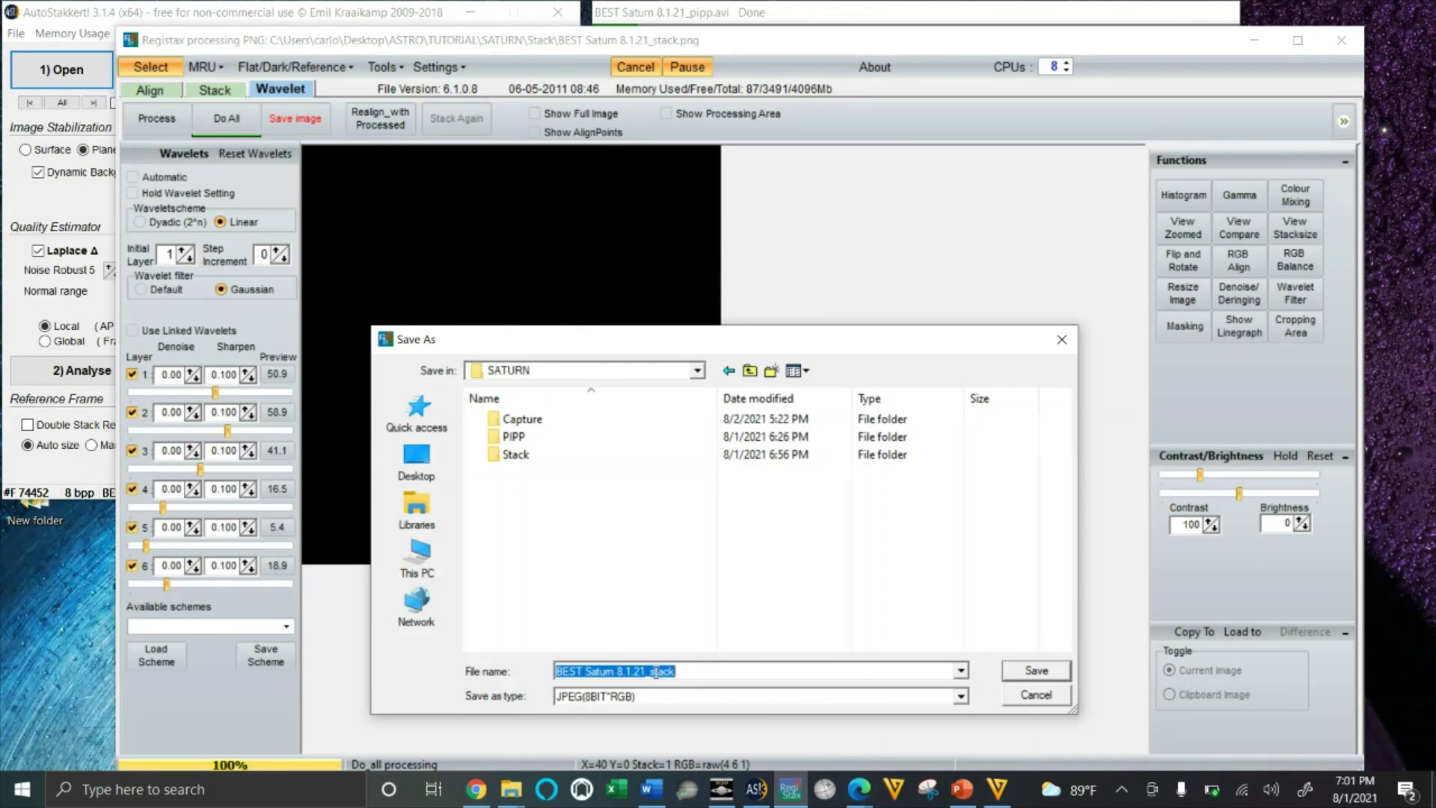
Rename the file from BEST Saturn 8.1.21_stack to Saturn 8.1.21_FINAL and save it as JPEG
{"action": "left_click", "coordinate": [584, 672]}
{"action": "key", "text": "BackSpace"}
{"action": "key", "text": "BackSpace"}
{"action": "key", "text": "BackSpace"}
{"action": "key", "text": "BackSpace"}
{"action": "key", "text": "BackSpace"}
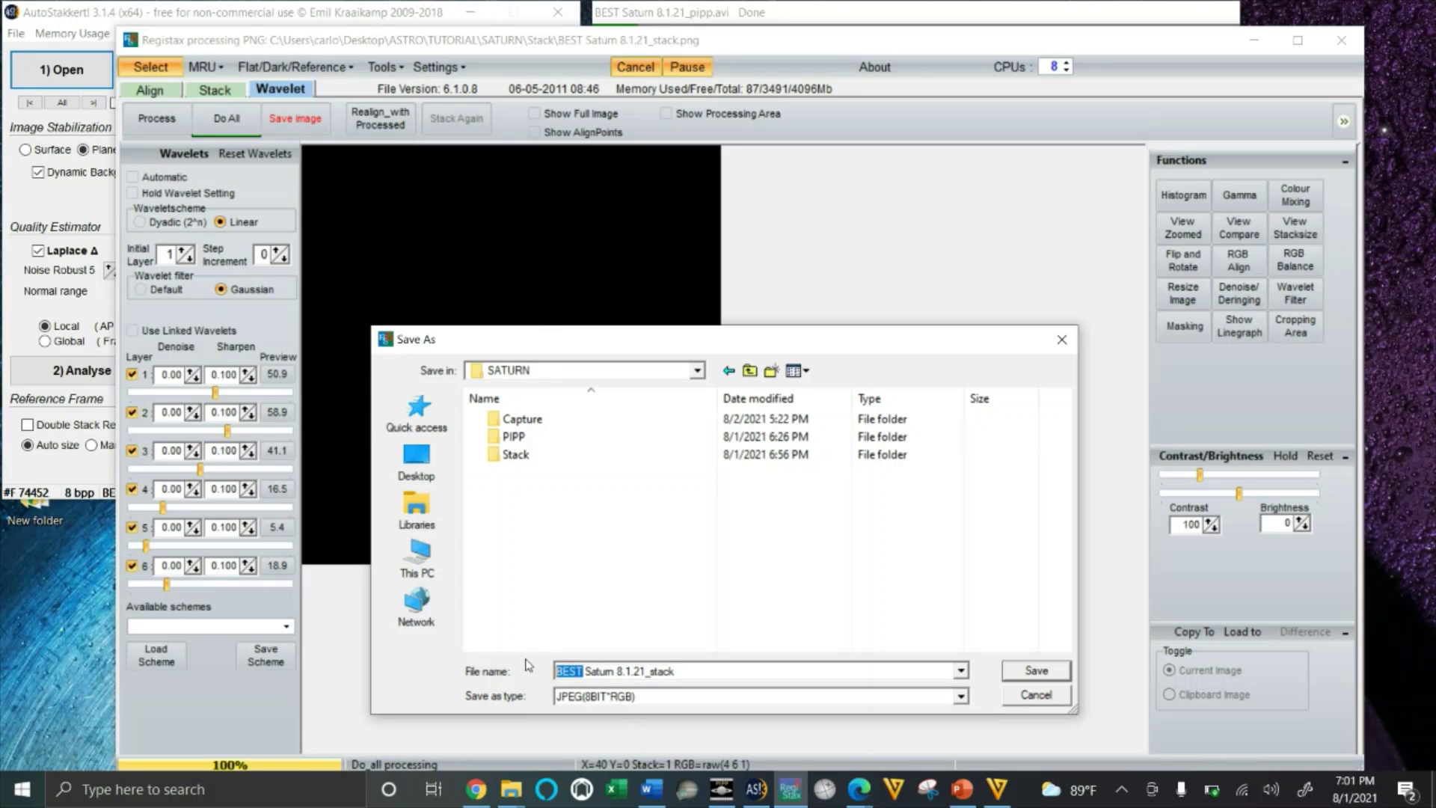
{"action": "double_click", "coordinate": [653, 671]}
{"action": "left_click", "coordinate": [655, 671]}
{"action": "left_click_drag", "start_coordinate": [656, 671], "coordinate": [625, 671]}
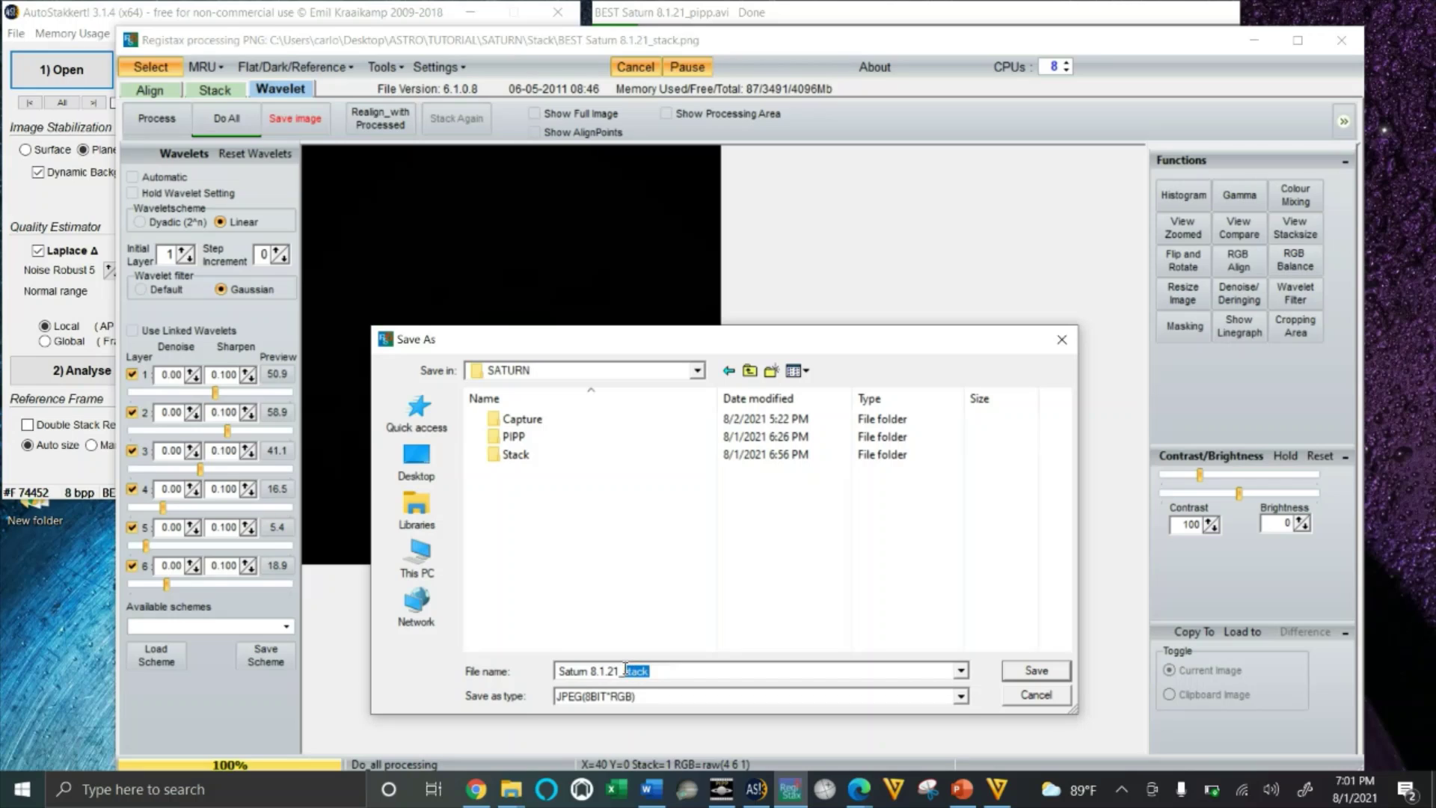
{"action": "key", "text": "BackSpace"}
{"action": "type", "text": "FINAL"}
{"action": "left_click", "coordinate": [1035, 670]}
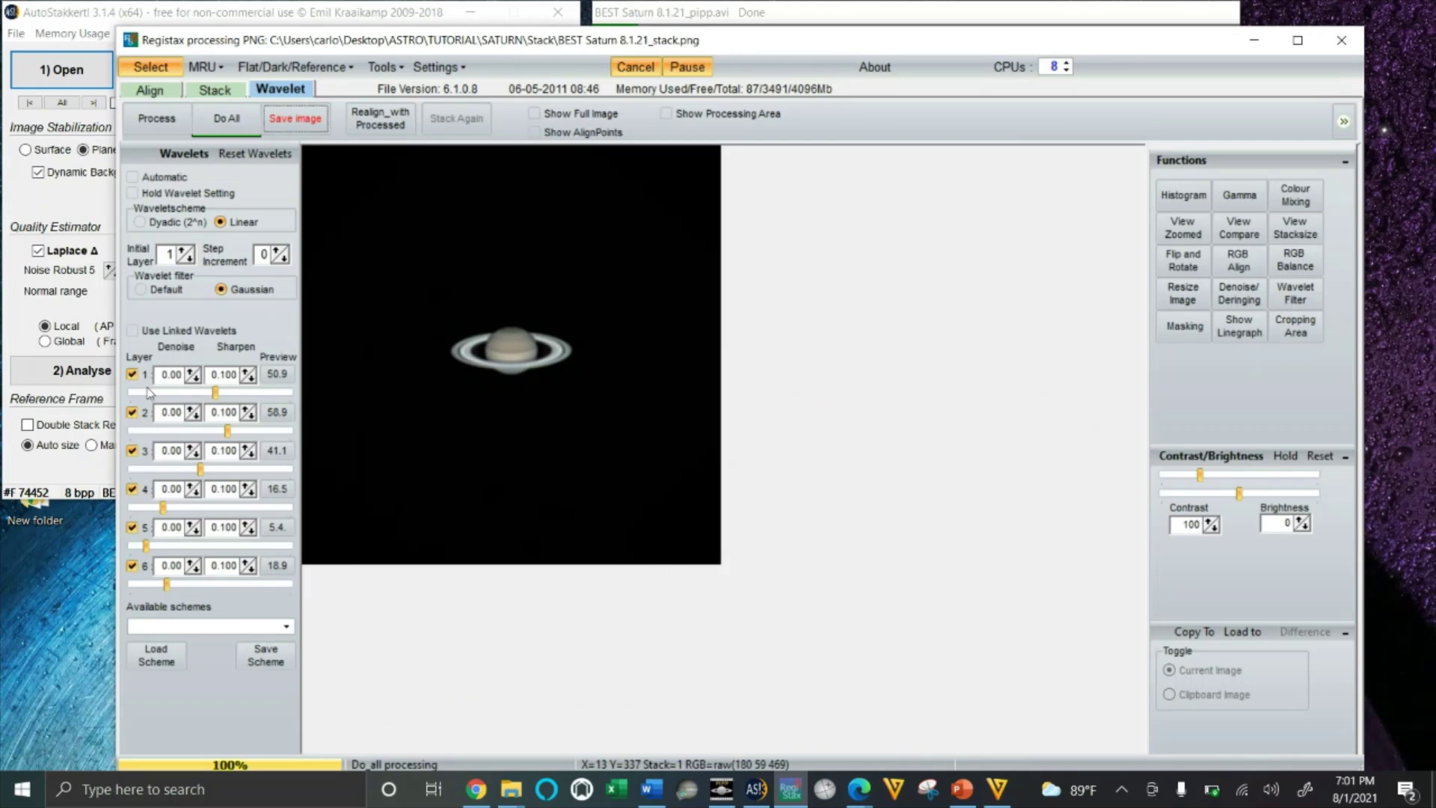